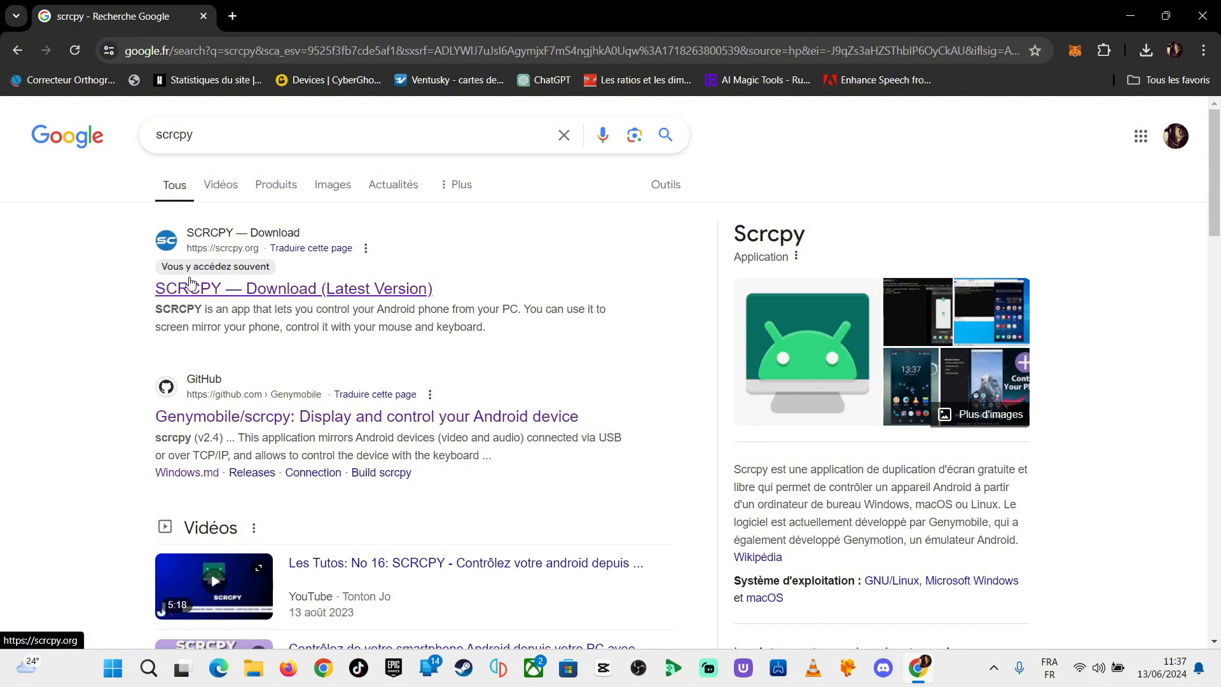
# Step: Open the SCRCPY site from the search results and go to its Download page, dismissing the ad that appears
pyautogui.click(191, 299)
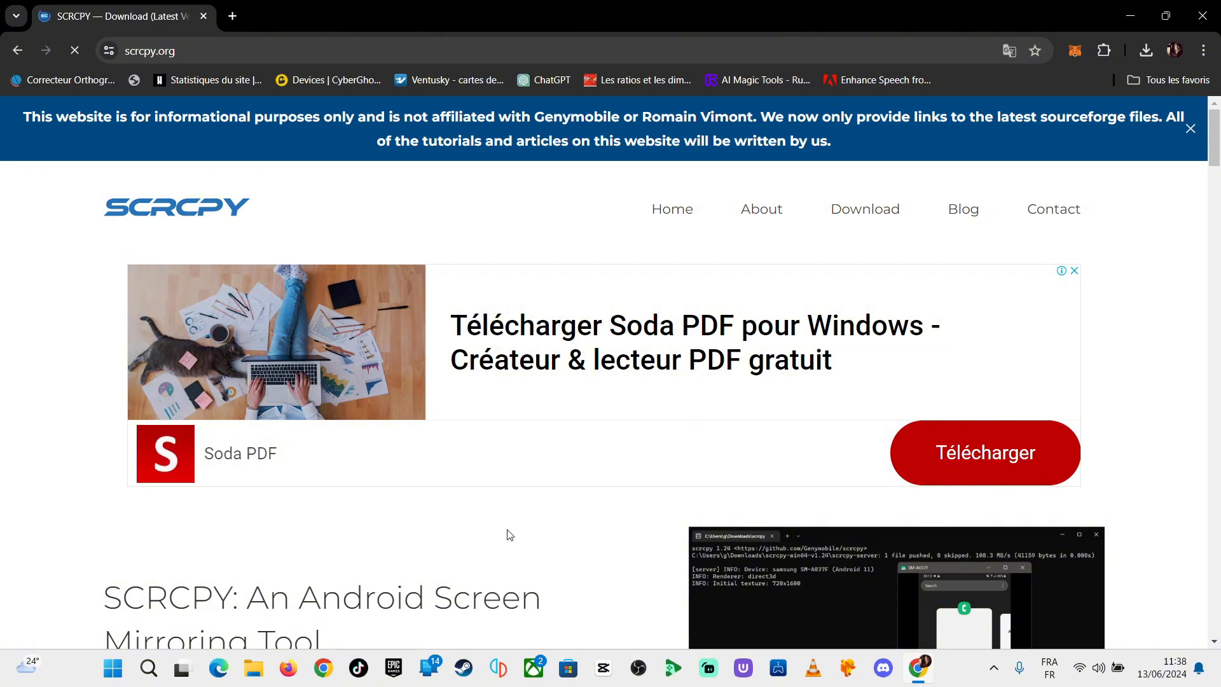
pyautogui.scroll(-3, 509, 535)
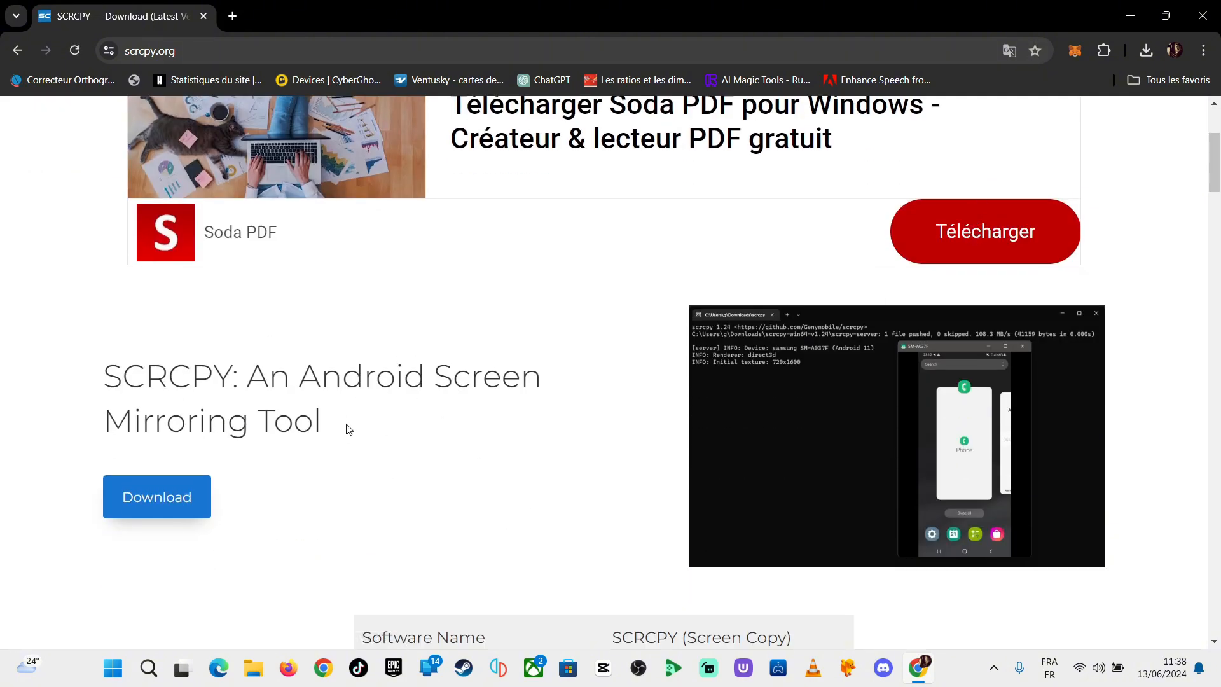
pyautogui.click(159, 500)
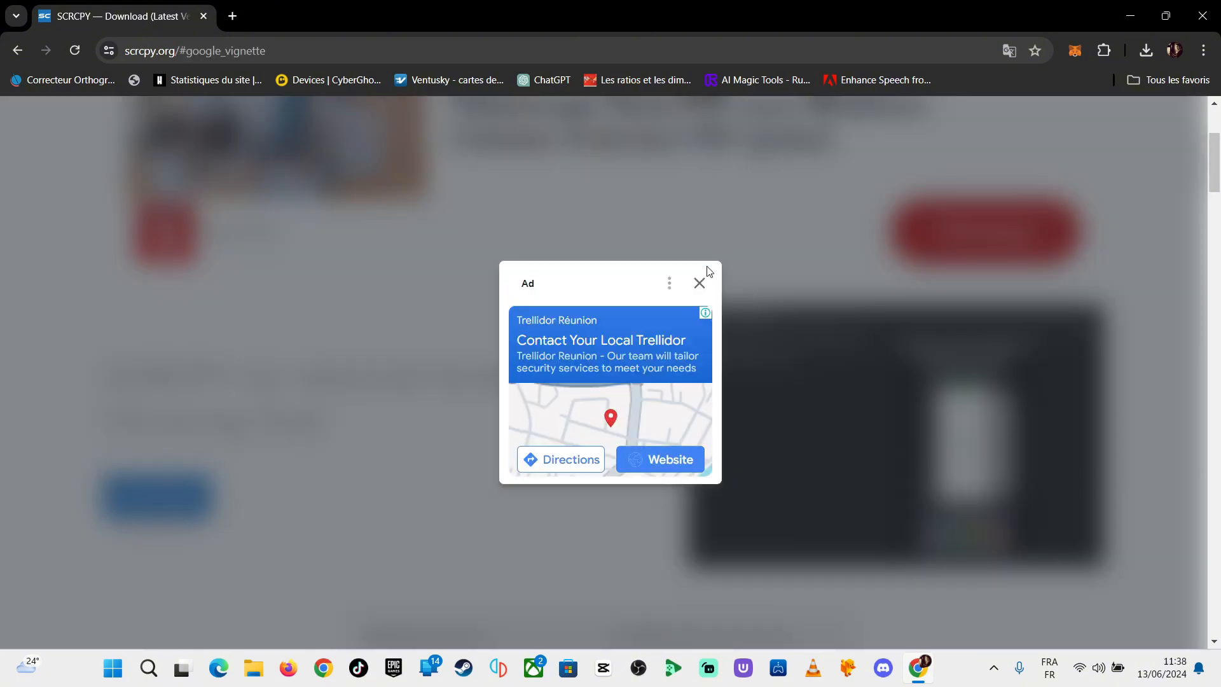
pyautogui.click(700, 284)
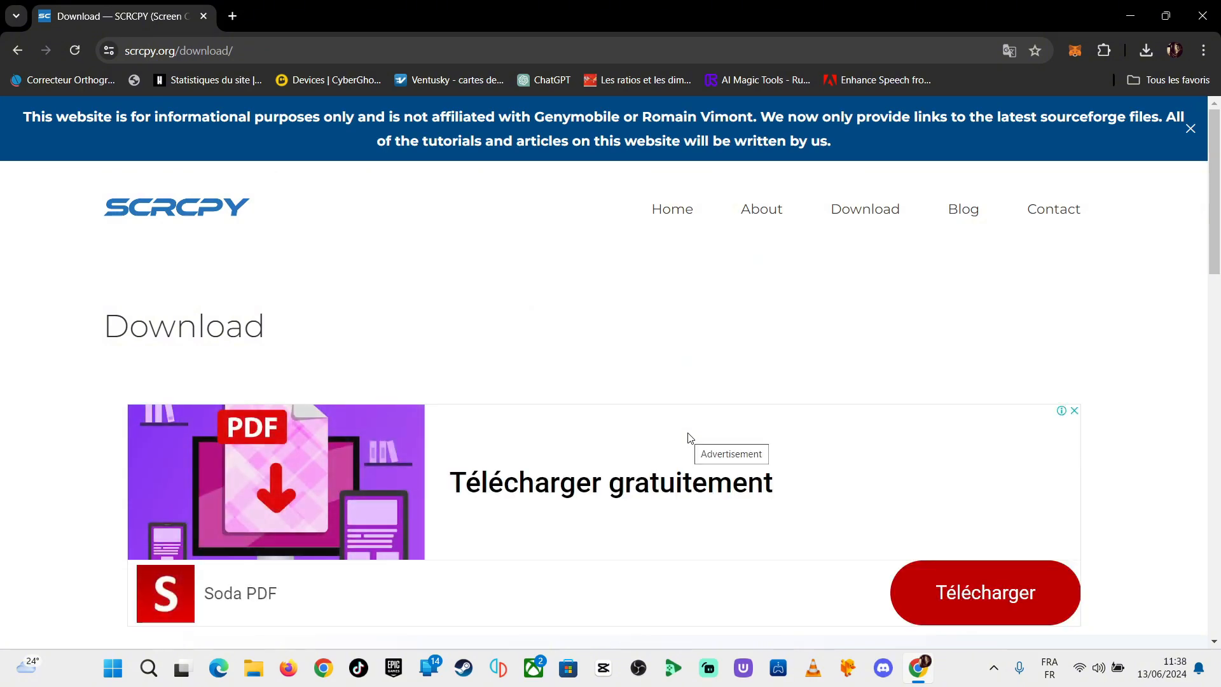
# Step: Download the latest 64-bit Windows version, scrcpy-win64-v2.4.zip, through the site's SourceForge link
pyautogui.scroll(-7, 690, 438)
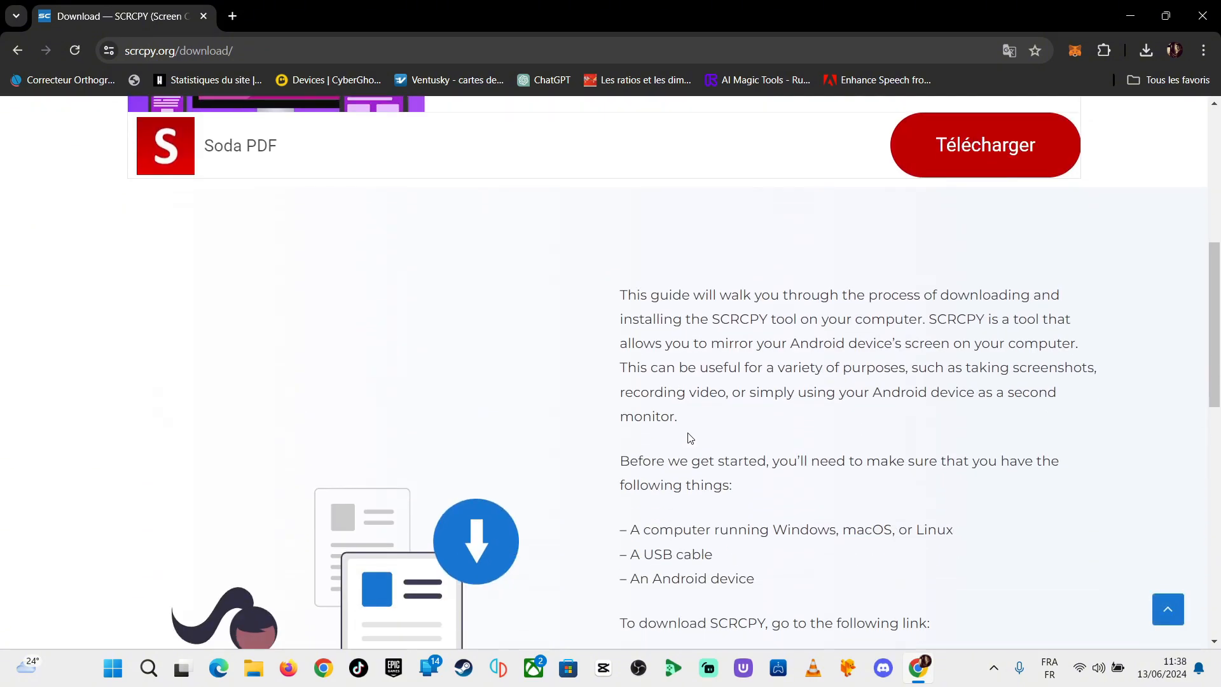
pyautogui.scroll(-7, 690, 437)
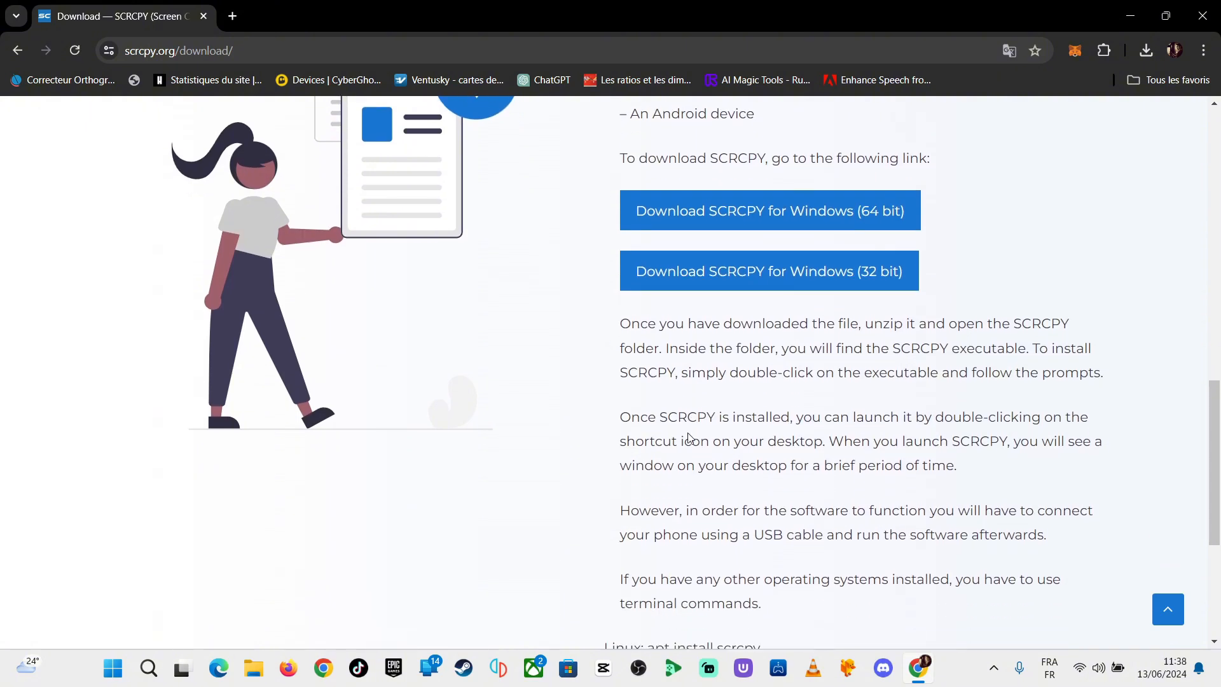
pyautogui.scroll(1, 688, 433)
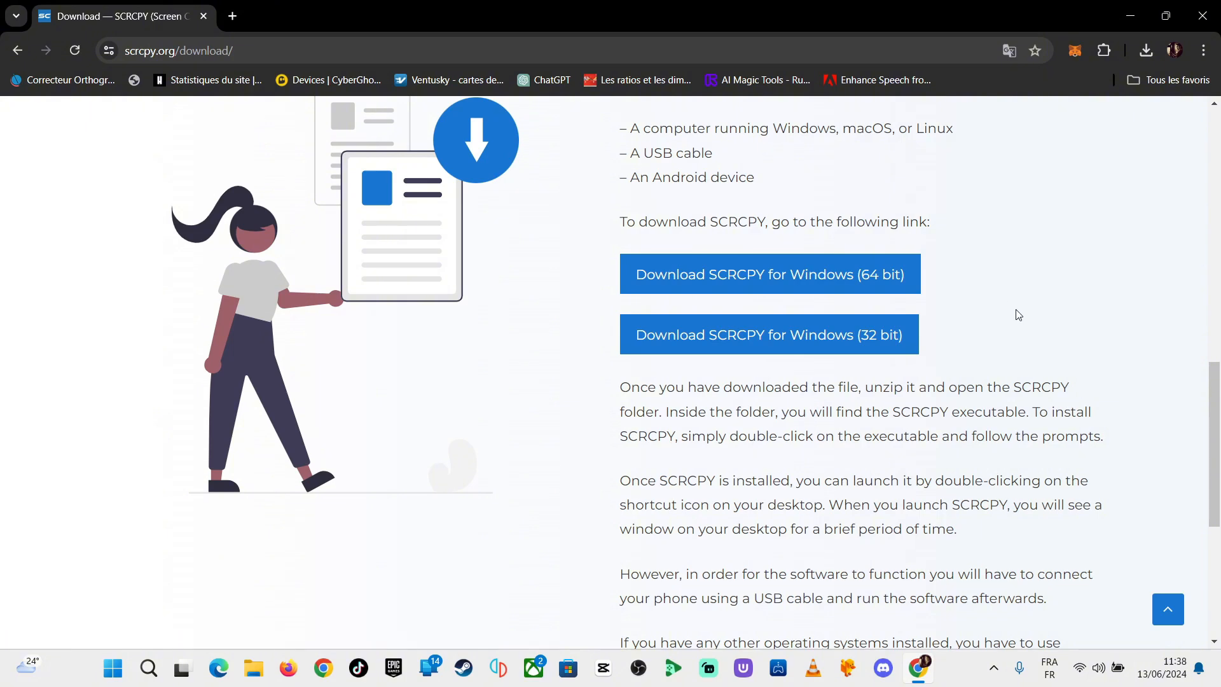
pyautogui.click(817, 279)
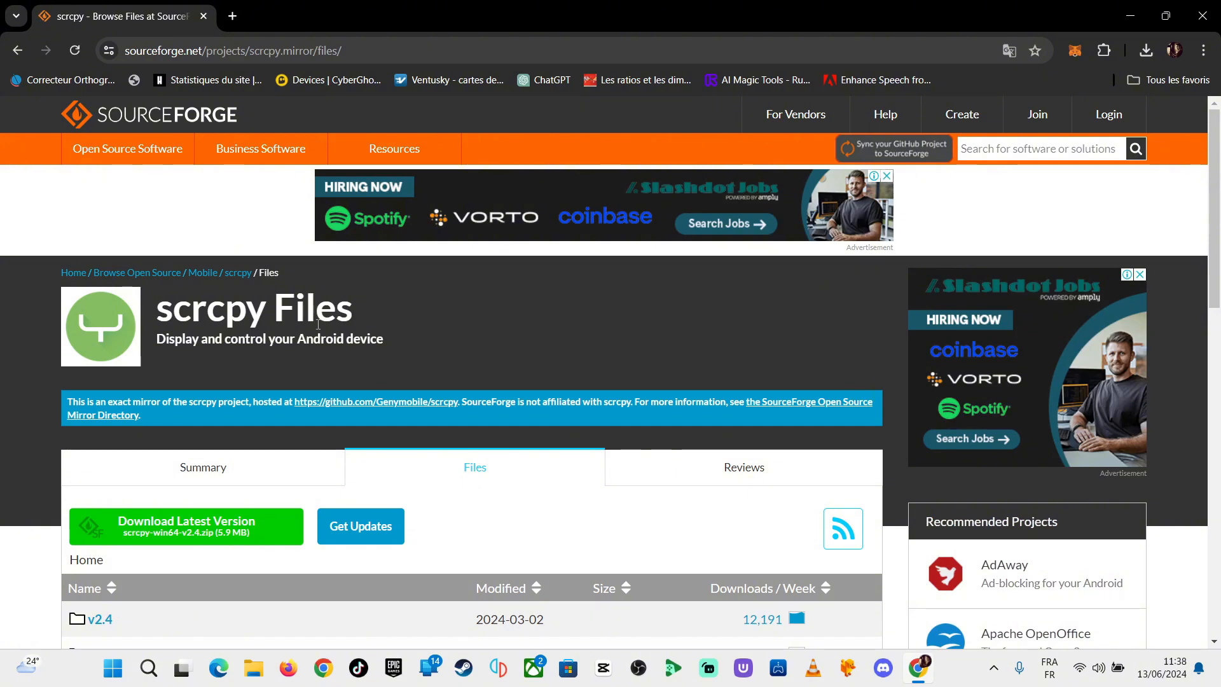
pyautogui.click(167, 525)
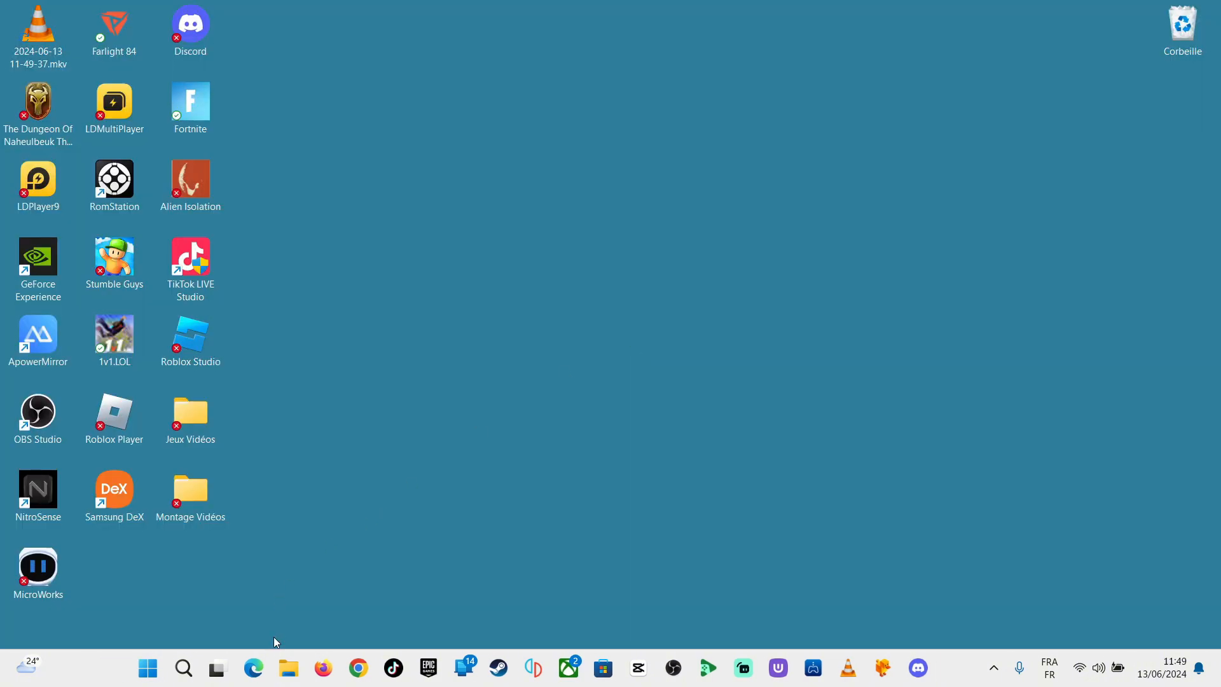
# Step: Move scrcpy-win64-v2.4 (1).zip from the Téléchargements folder to the desktop and close the file window
pyautogui.click(287, 667)
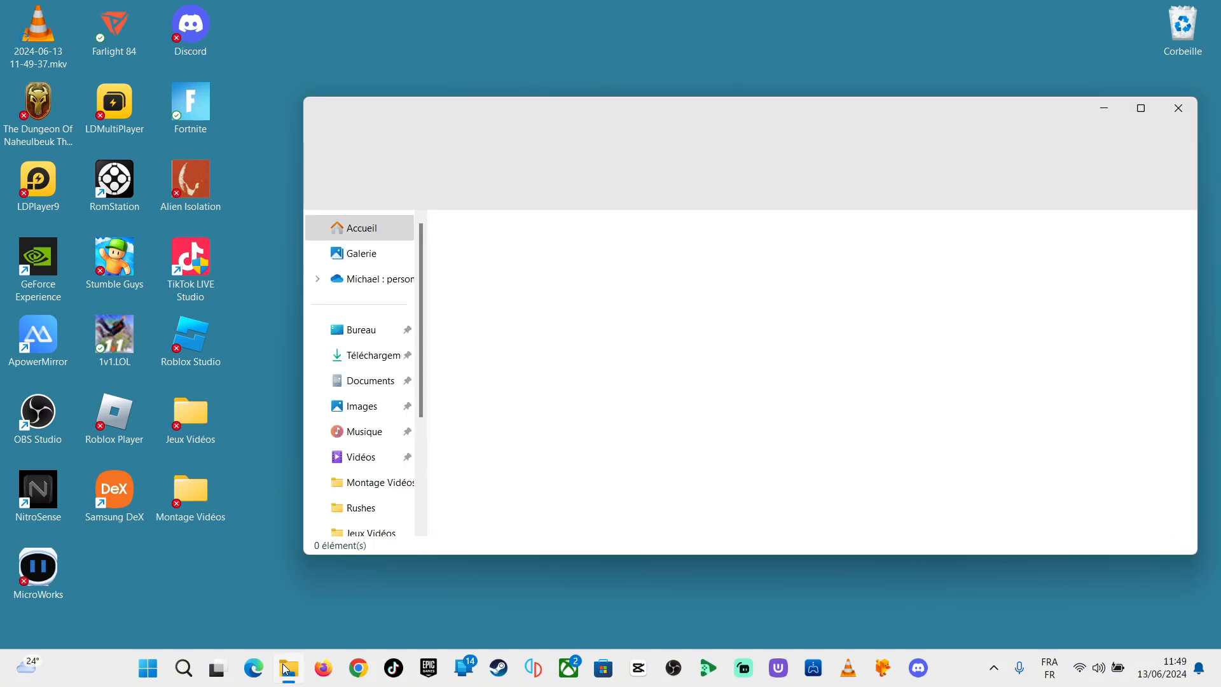
pyautogui.click(360, 364)
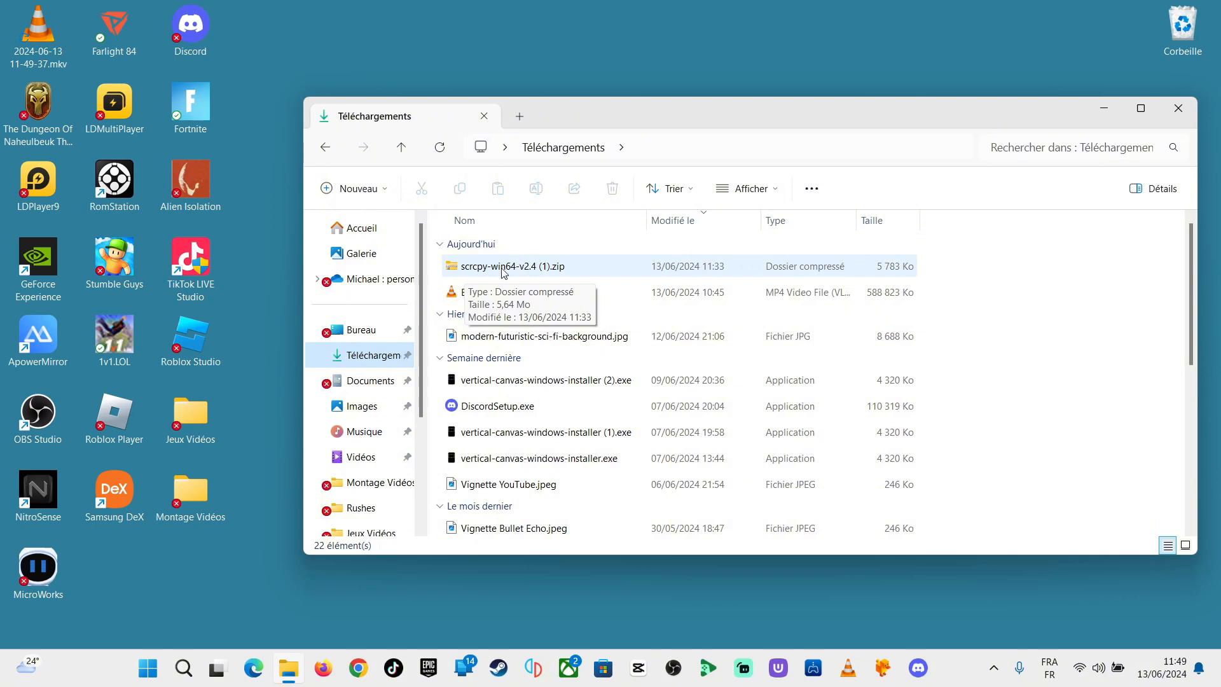
pyautogui.moveTo(487, 272); pyautogui.dragTo(674, 70)
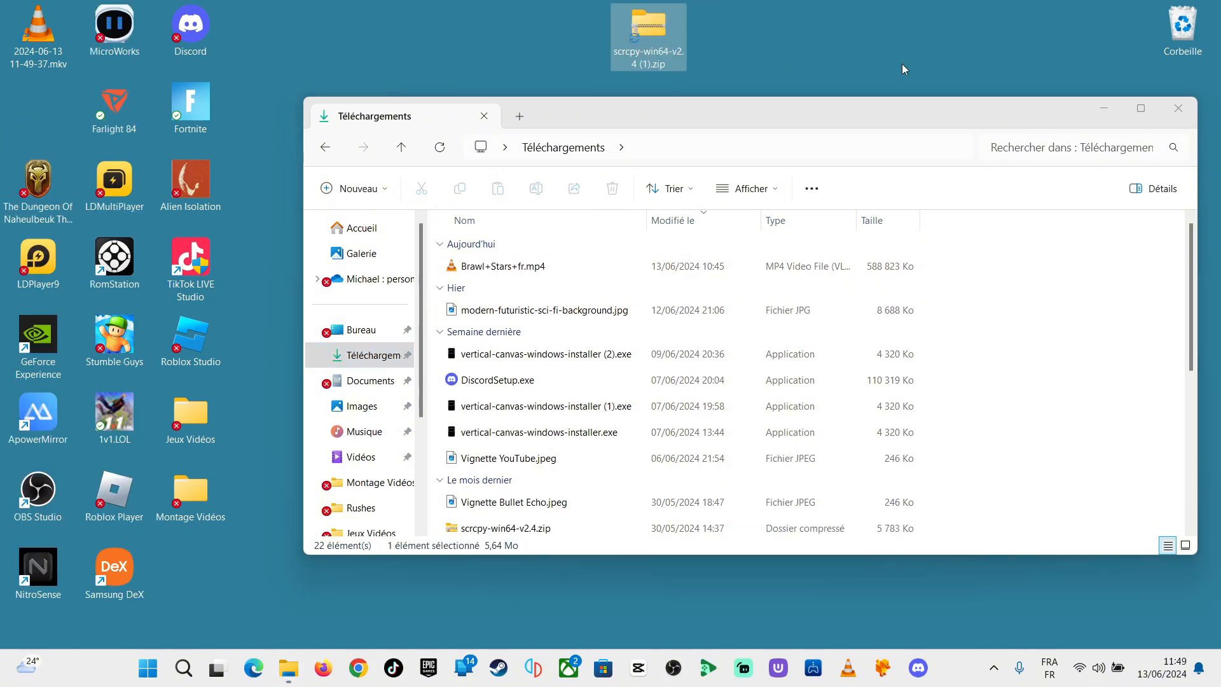
pyautogui.click(1177, 105)
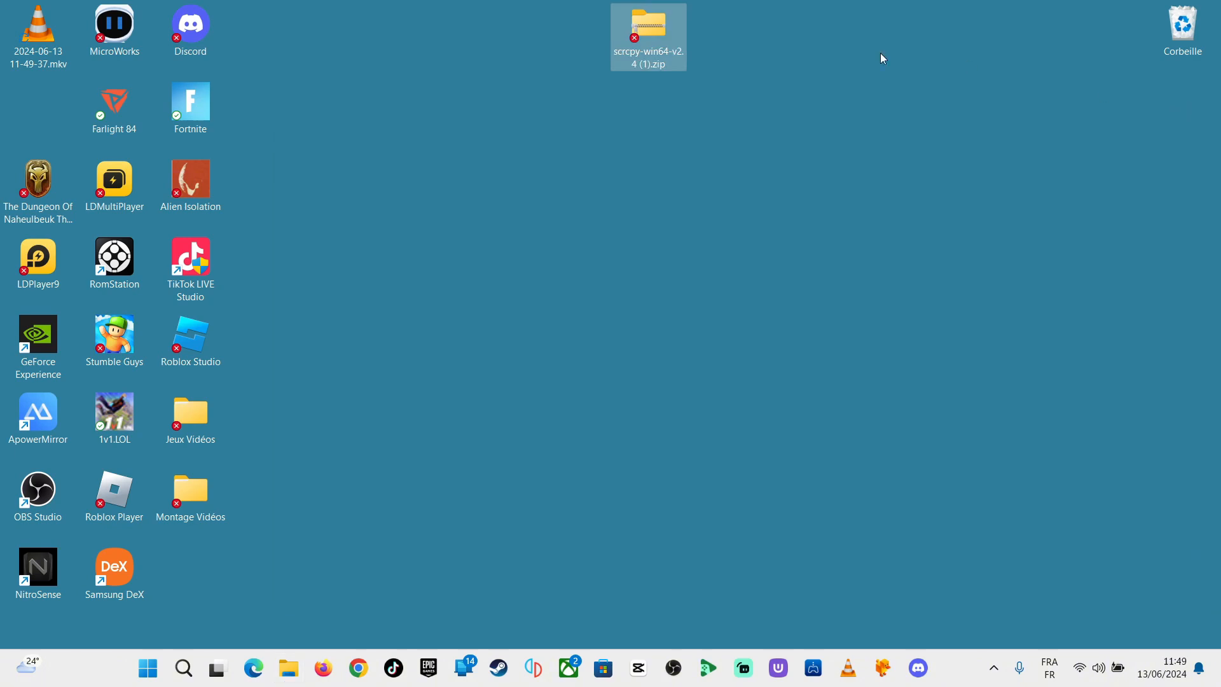
# Step: Extract the scrcpy-win64-v2.4 folder from the zip archive onto the desktop and delete the archive
pyautogui.moveTo(656, 37); pyautogui.dragTo(795, 159)
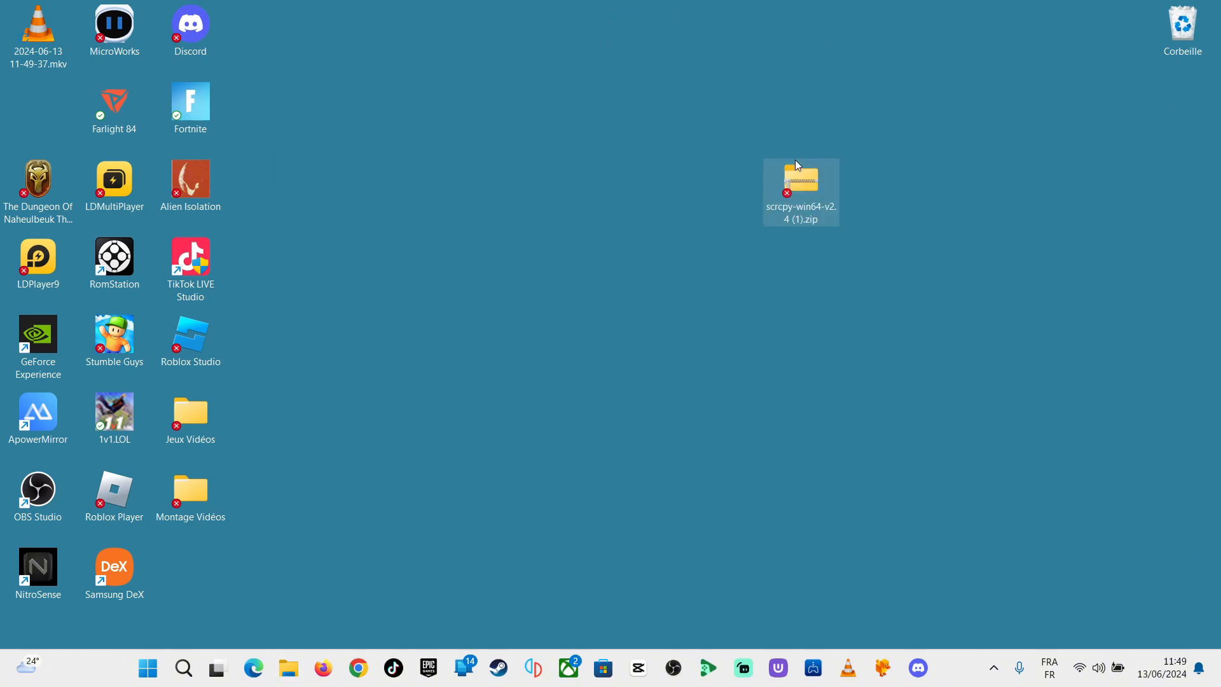
pyautogui.doubleClick(815, 186)
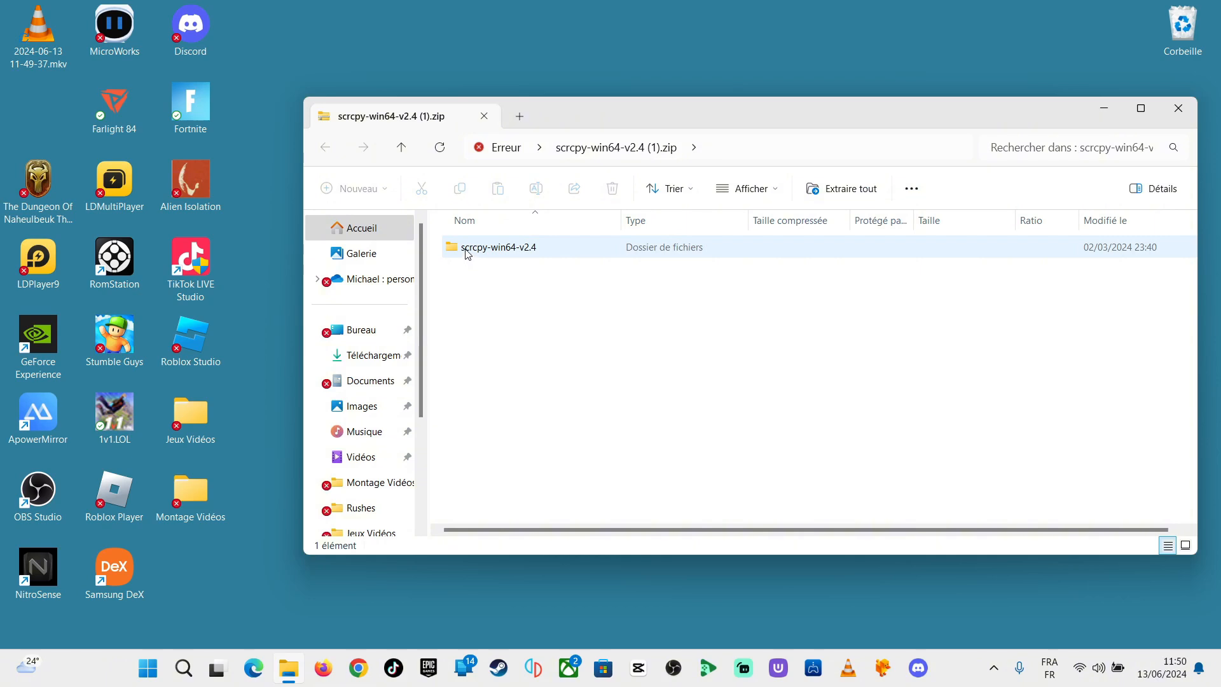
pyautogui.moveTo(467, 253); pyautogui.dragTo(682, 87)
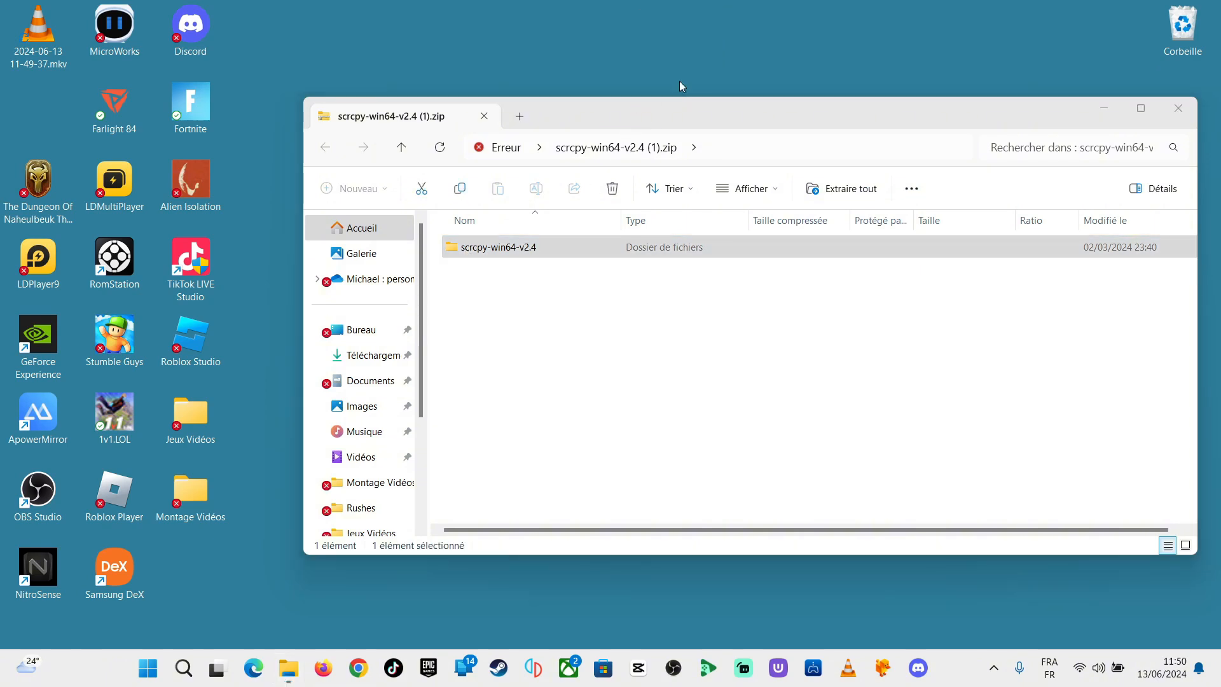
pyautogui.click(1179, 109)
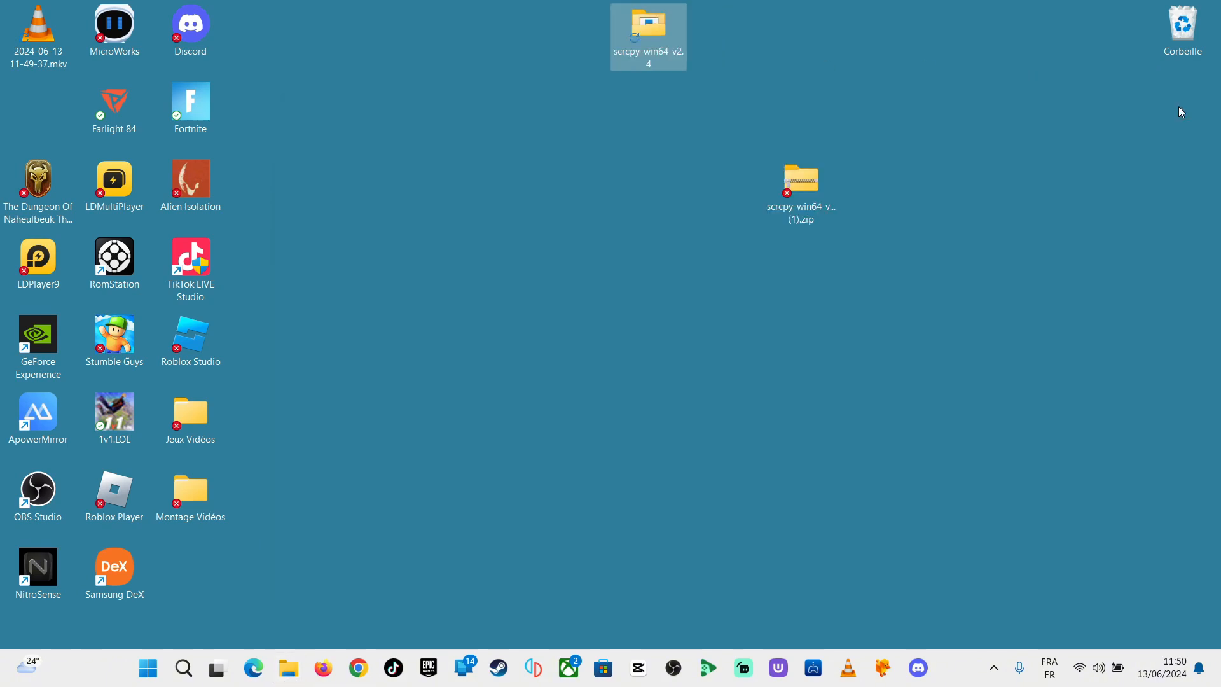
pyautogui.rightClick(795, 188)
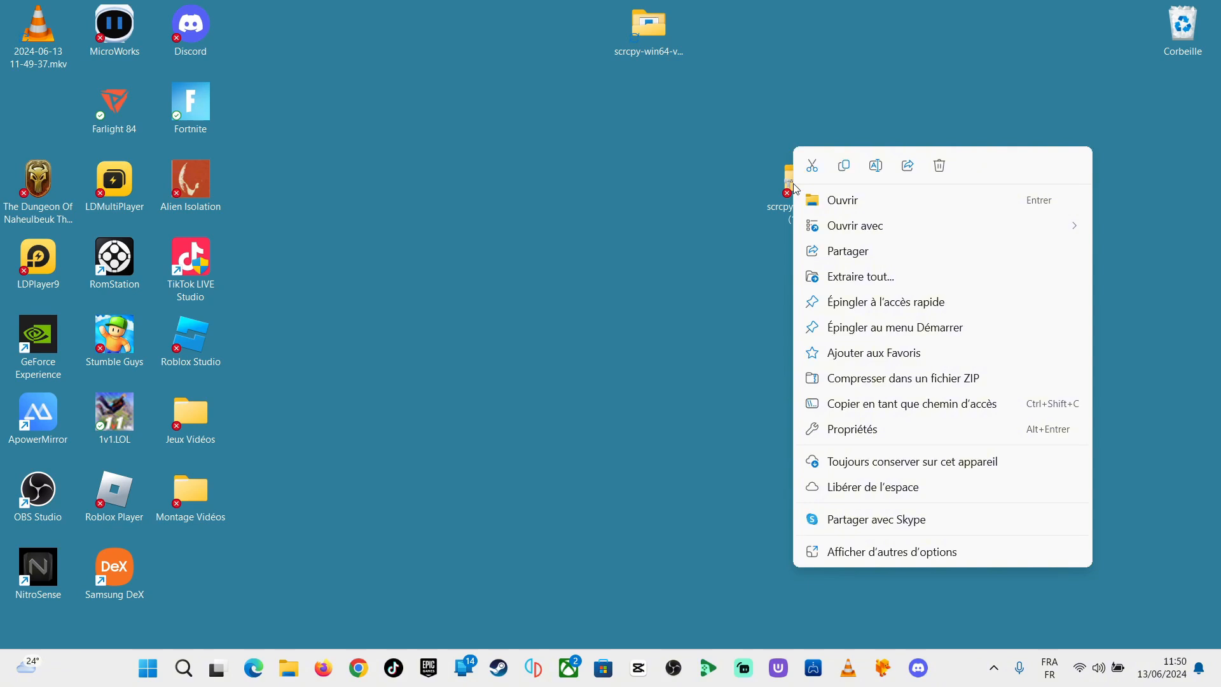
pyautogui.click(939, 166)
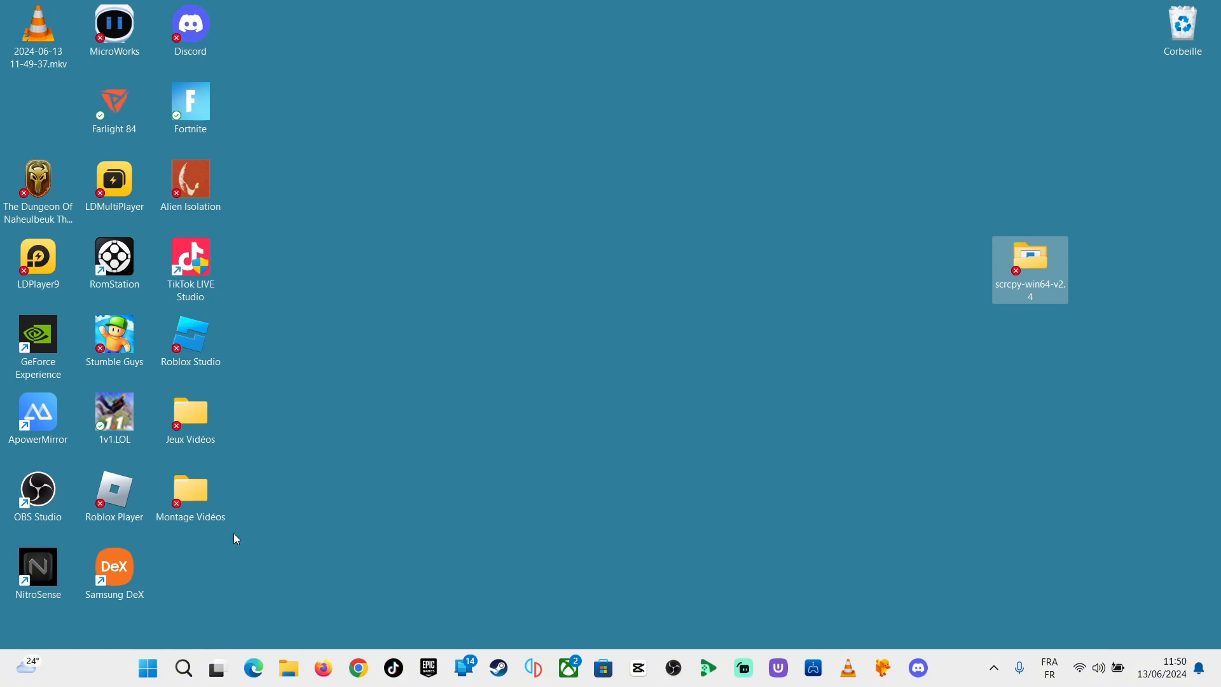
# Step: Open the Acer (C:) drive in a narrowed file window placed beside the scrcpy-win64-v2.4 folder on the desktop
pyautogui.moveTo(217, 674)
pyautogui.click(288, 668)
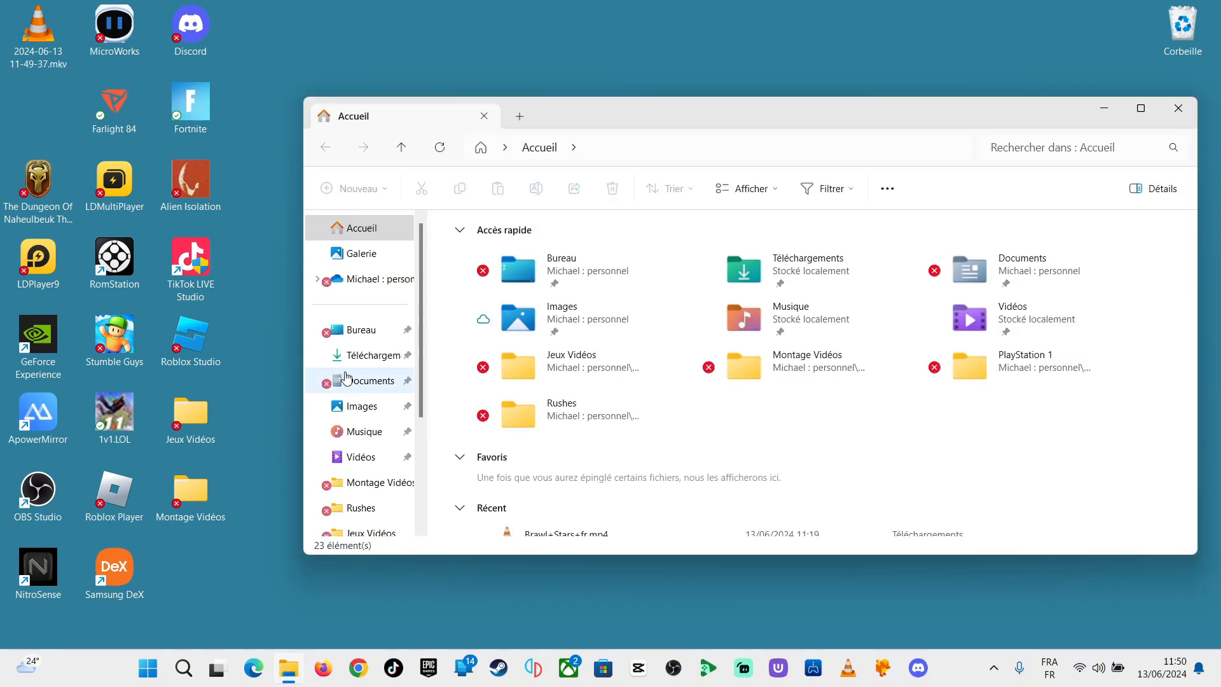
pyautogui.scroll(-3, 360, 418)
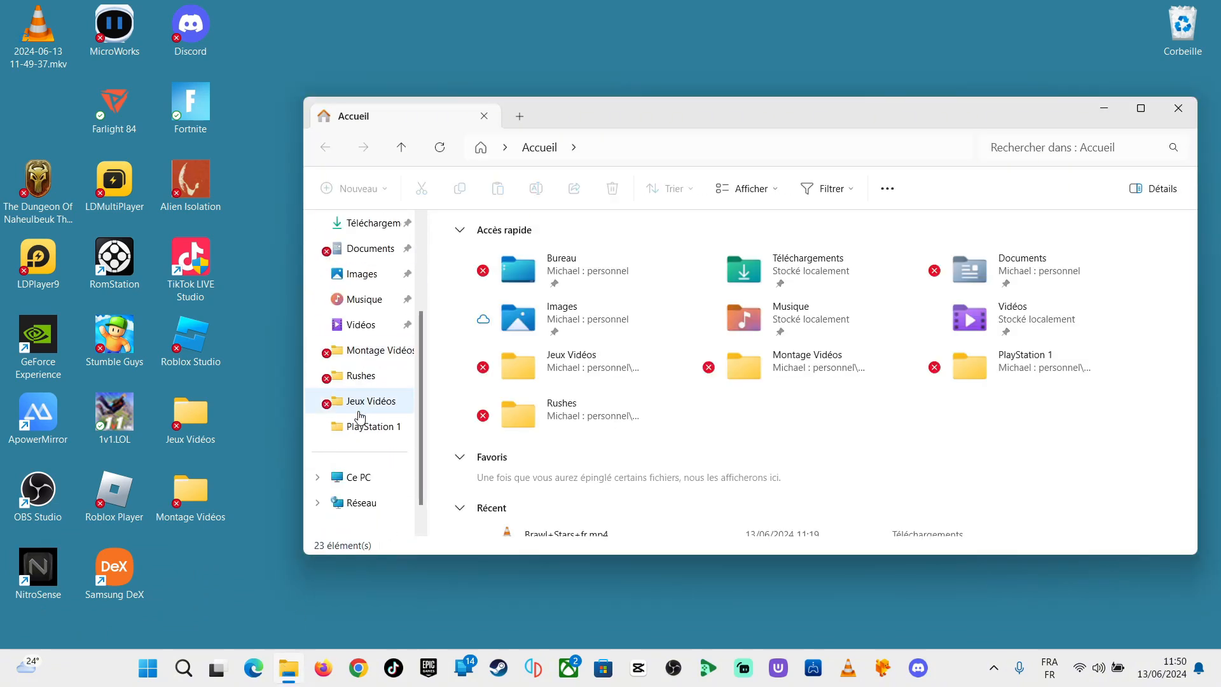
pyautogui.click(365, 481)
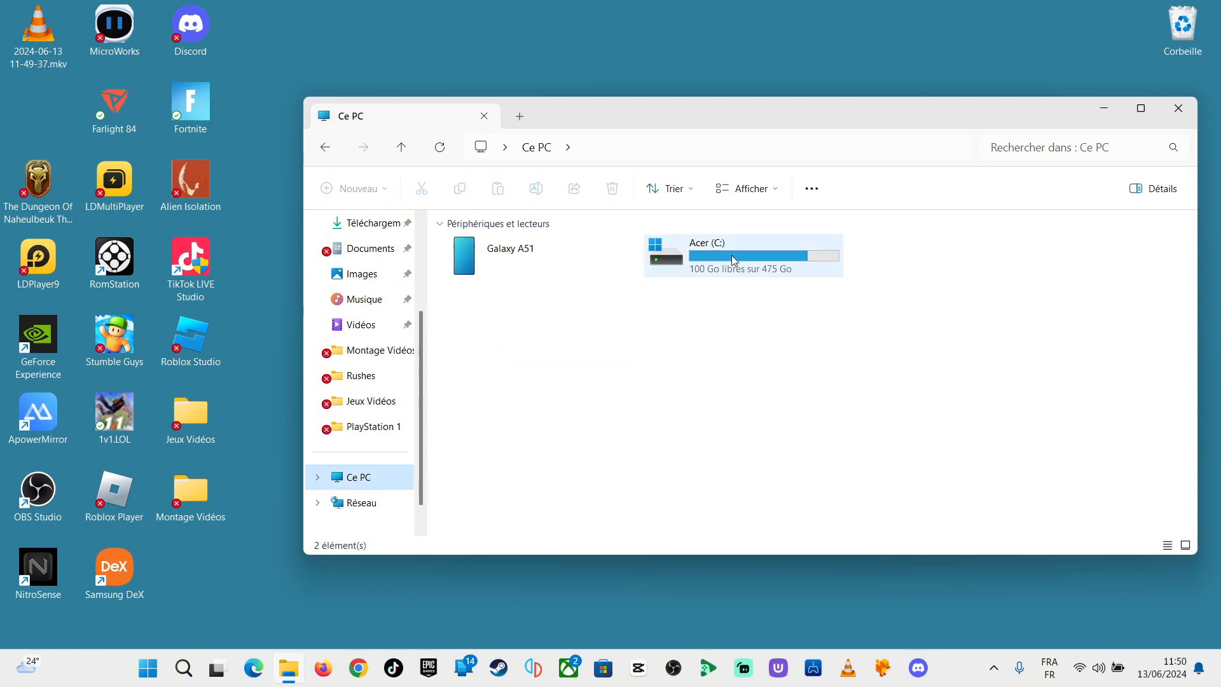
pyautogui.doubleClick(749, 254)
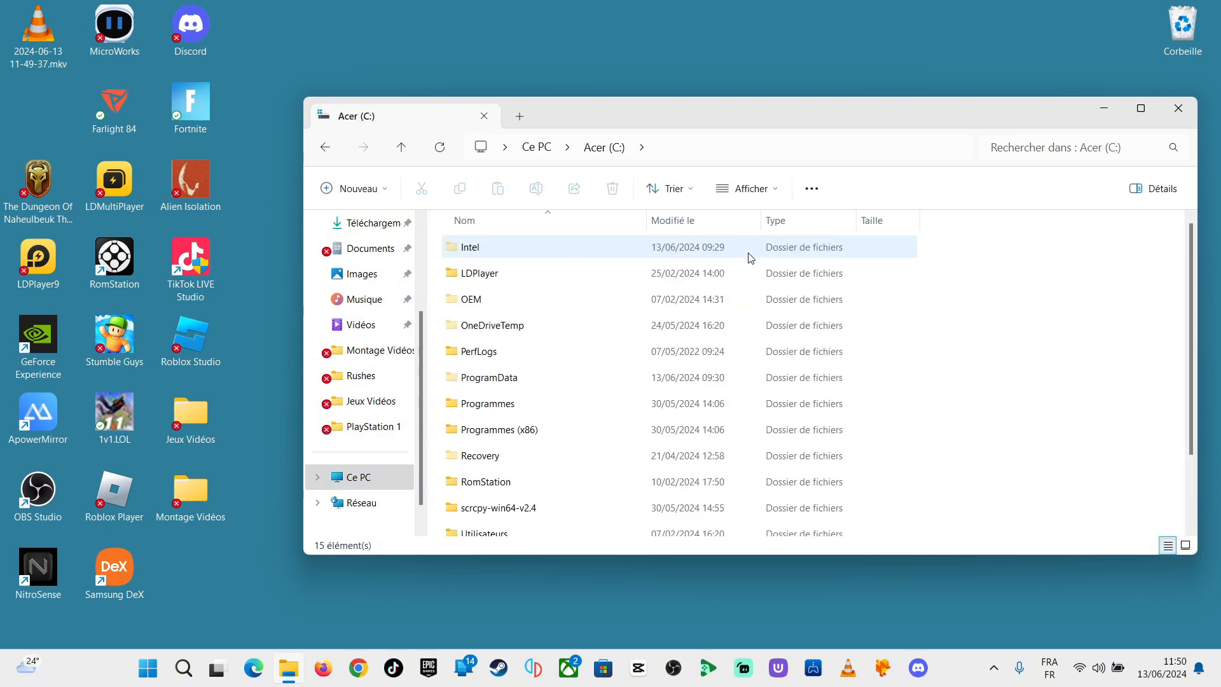
pyautogui.scroll(-3, 629, 455)
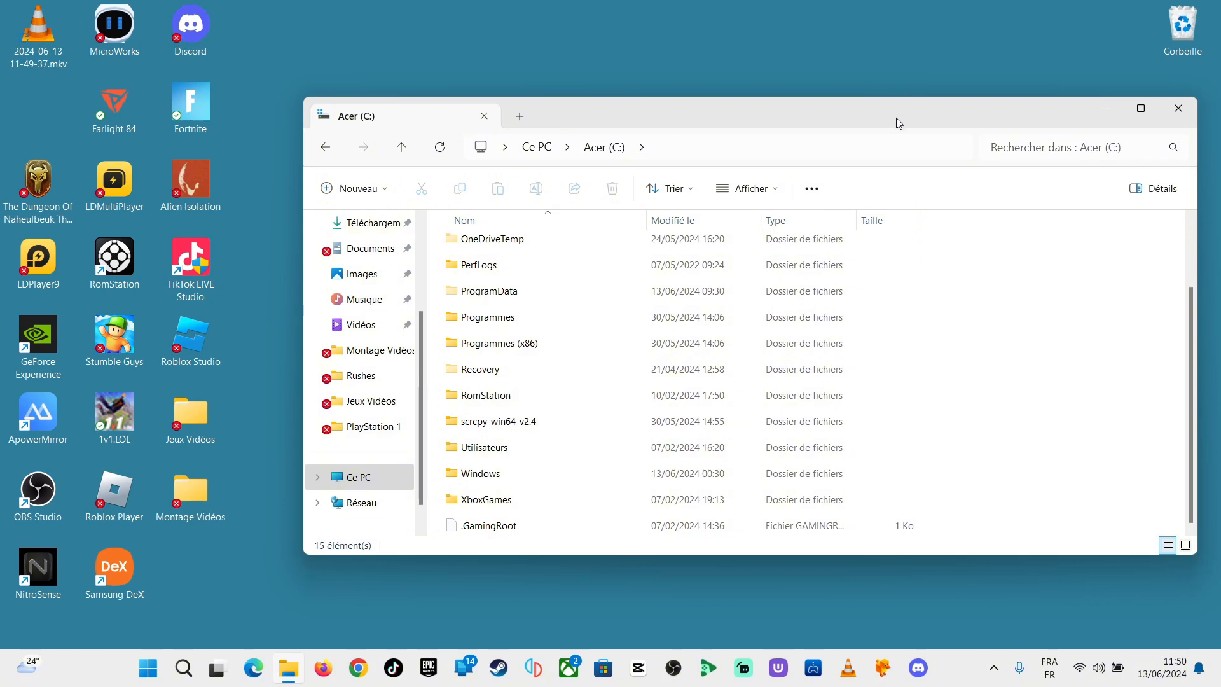
pyautogui.moveTo(898, 122); pyautogui.dragTo(713, 76)
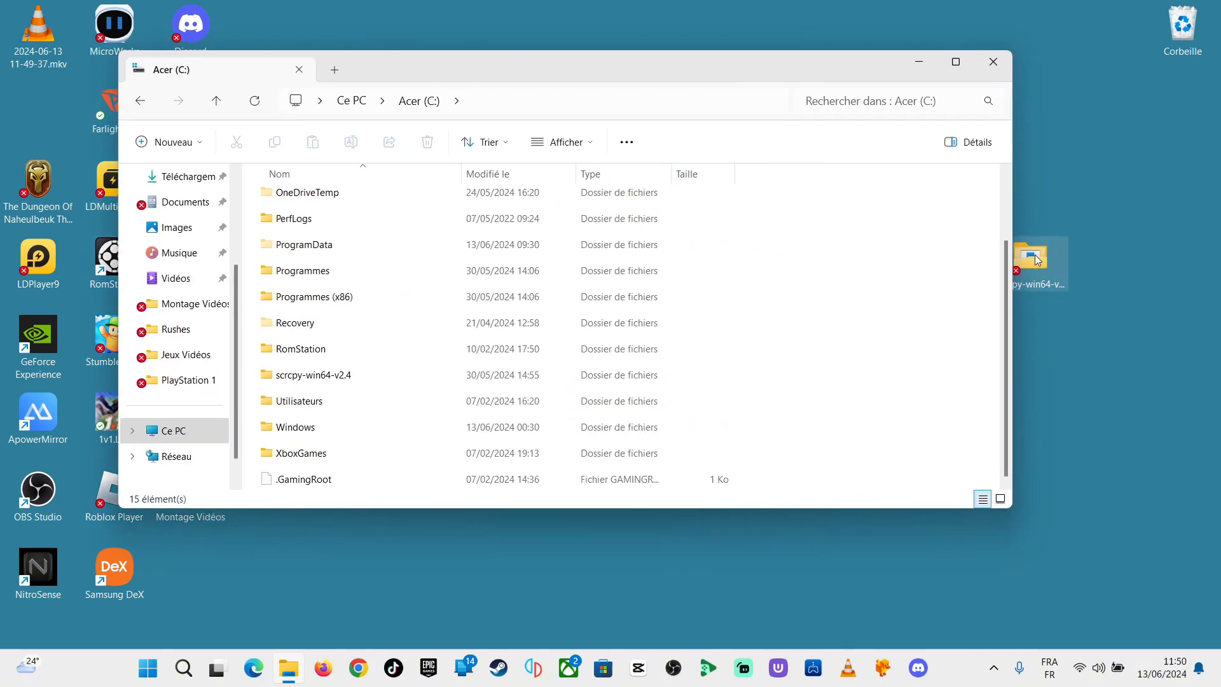
pyautogui.moveTo(1012, 266); pyautogui.dragTo(930, 274)
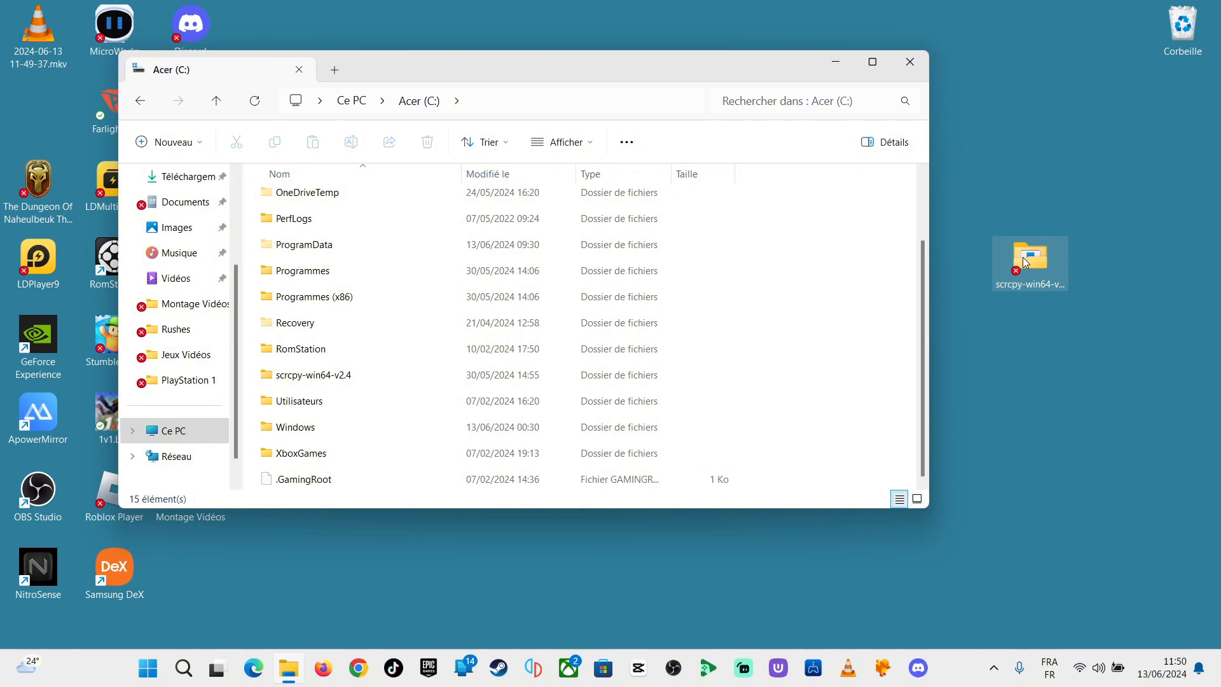
pyautogui.moveTo(1025, 262)
pyautogui.mouseDown()
pyautogui.moveTo(762, 325)
pyautogui.moveTo(801, 344)
pyautogui.moveTo(1027, 260)
pyautogui.mouseUp()
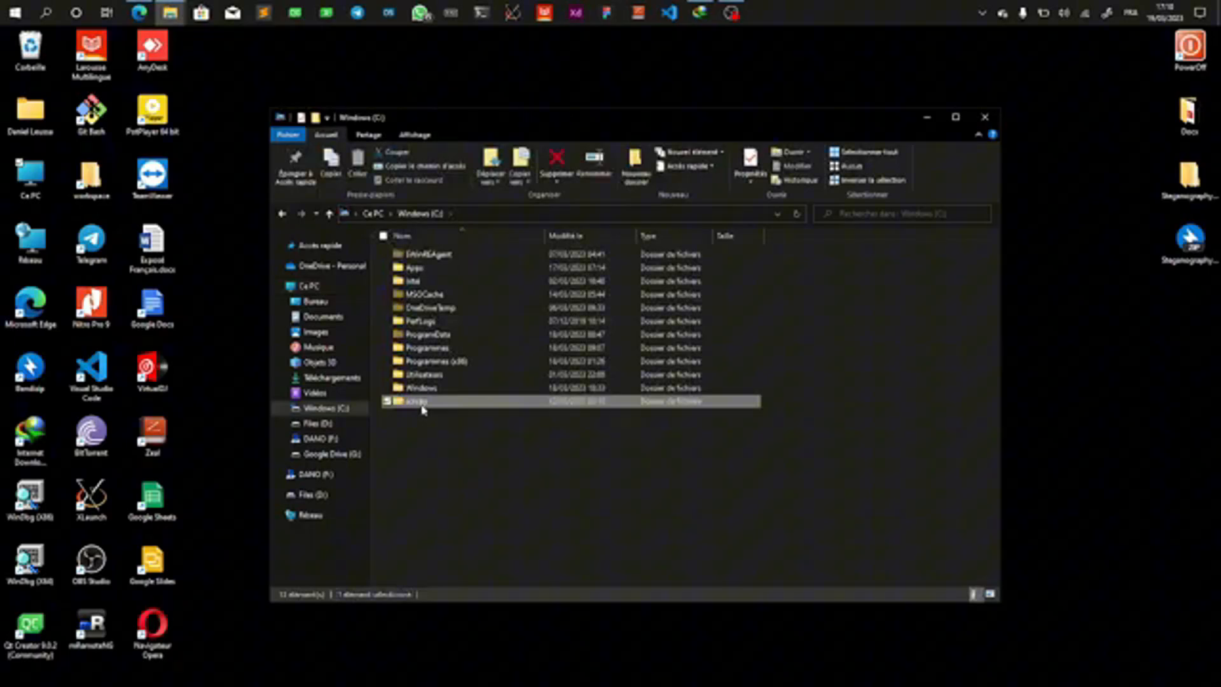
# Step: Open the scrcpy folder on the Windows (C:) drive and run sysdm.cpl to bring up the system properties
pyautogui.doubleClick(420, 401)
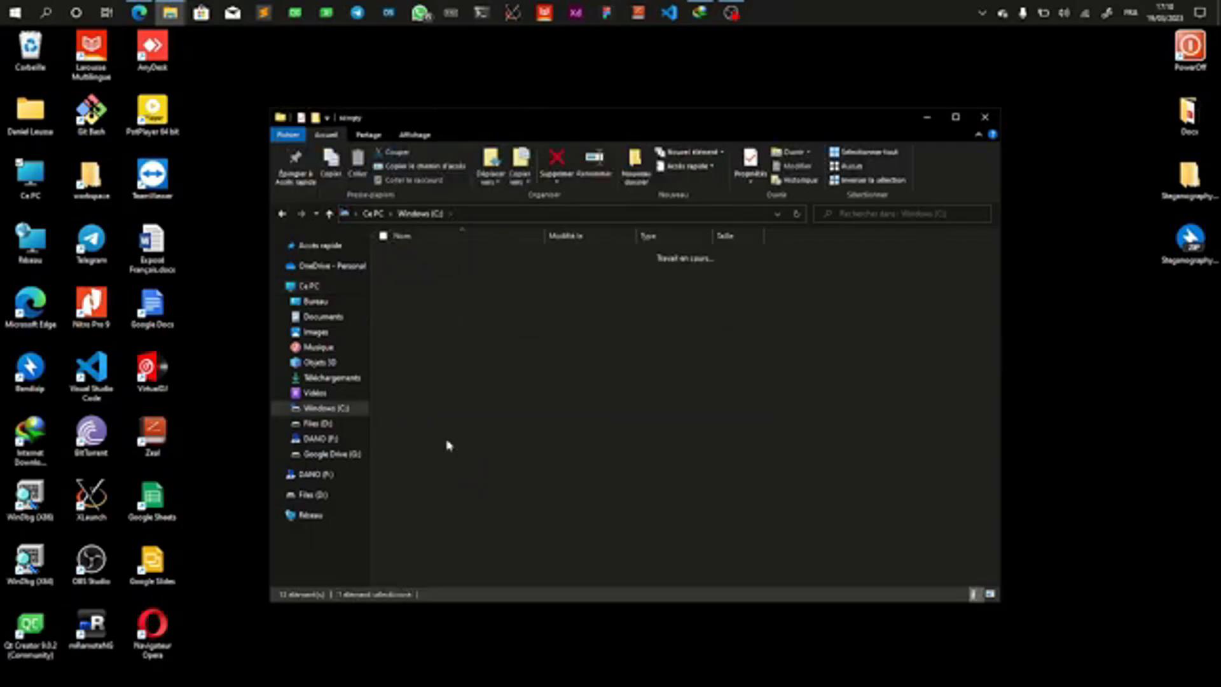
pyautogui.press('super+r')
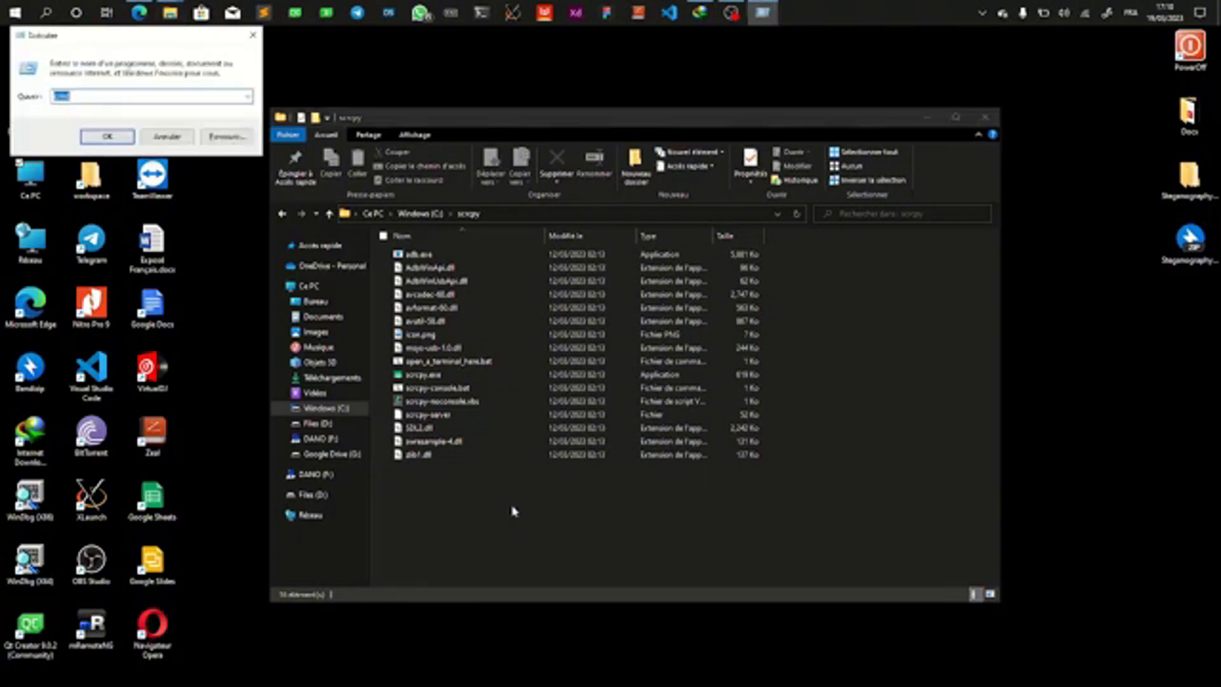
pyautogui.write('sy')
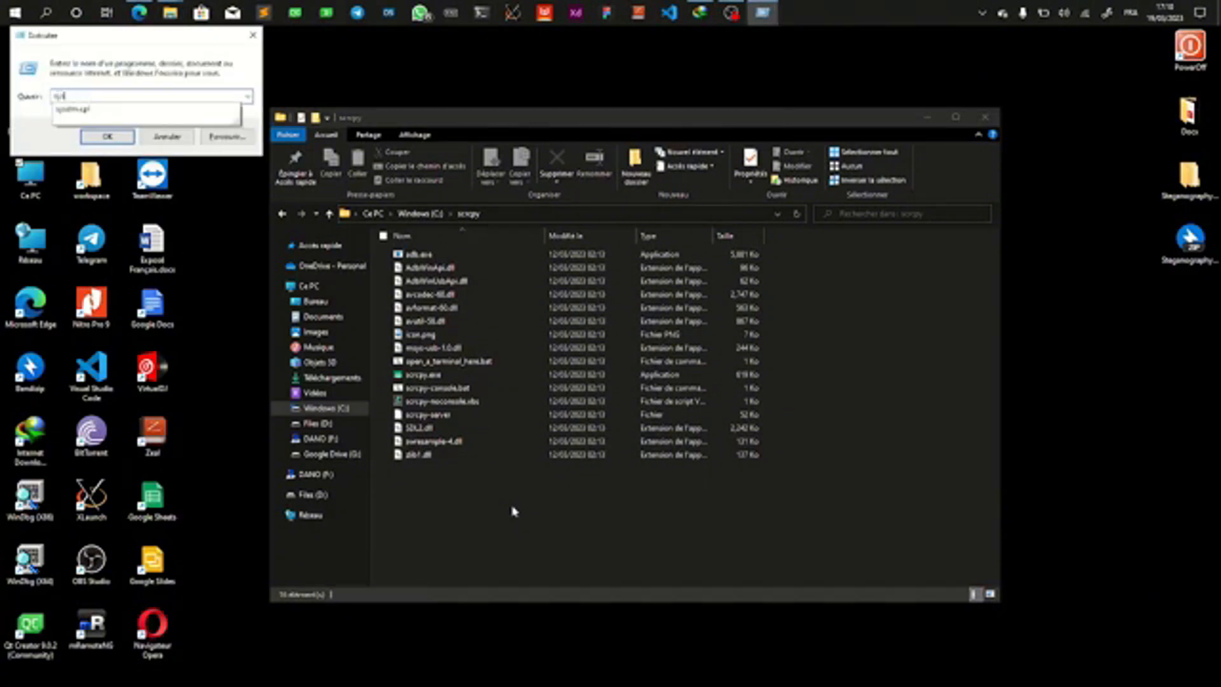
pyautogui.press('Down')
pyautogui.press('Return')
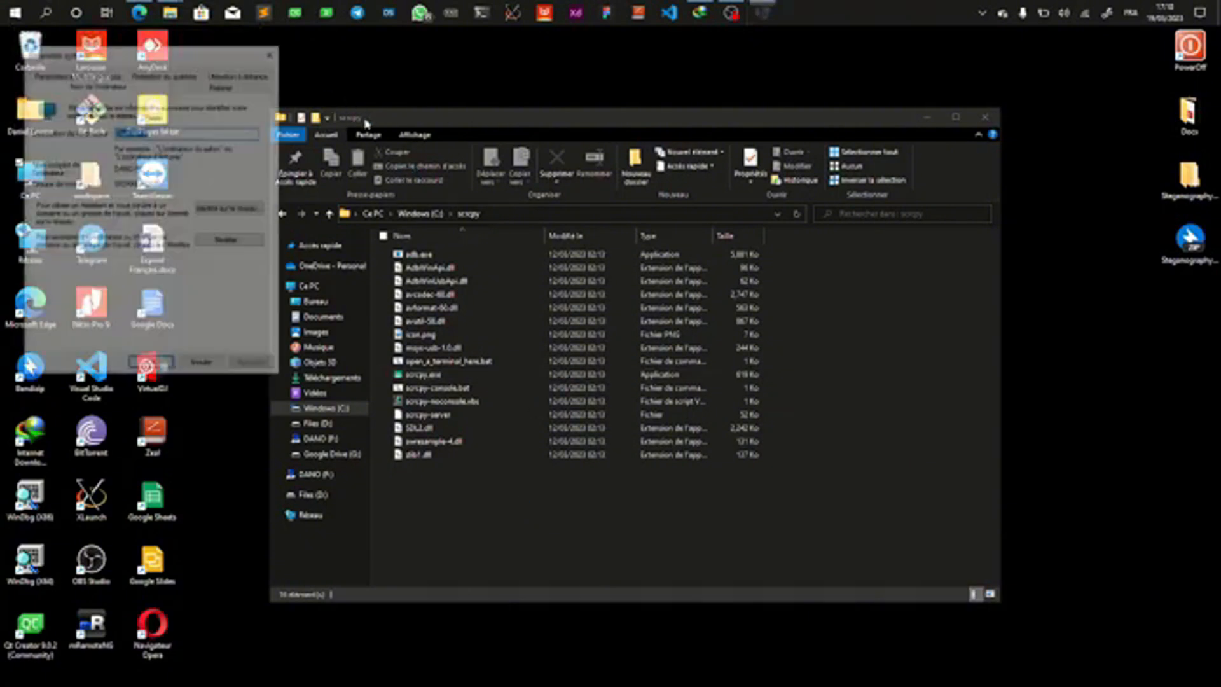
# Step: Open the environment variables from the advanced system settings
pyautogui.moveTo(124, 62); pyautogui.dragTo(133, 61)
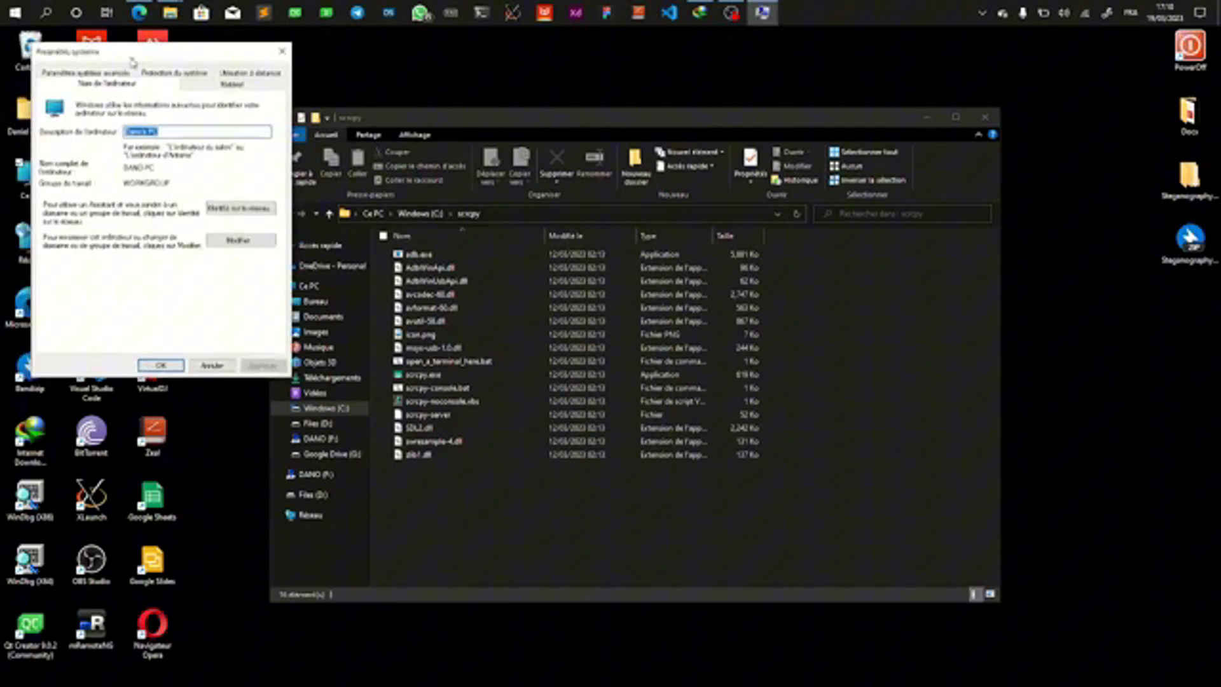
pyautogui.click(93, 77)
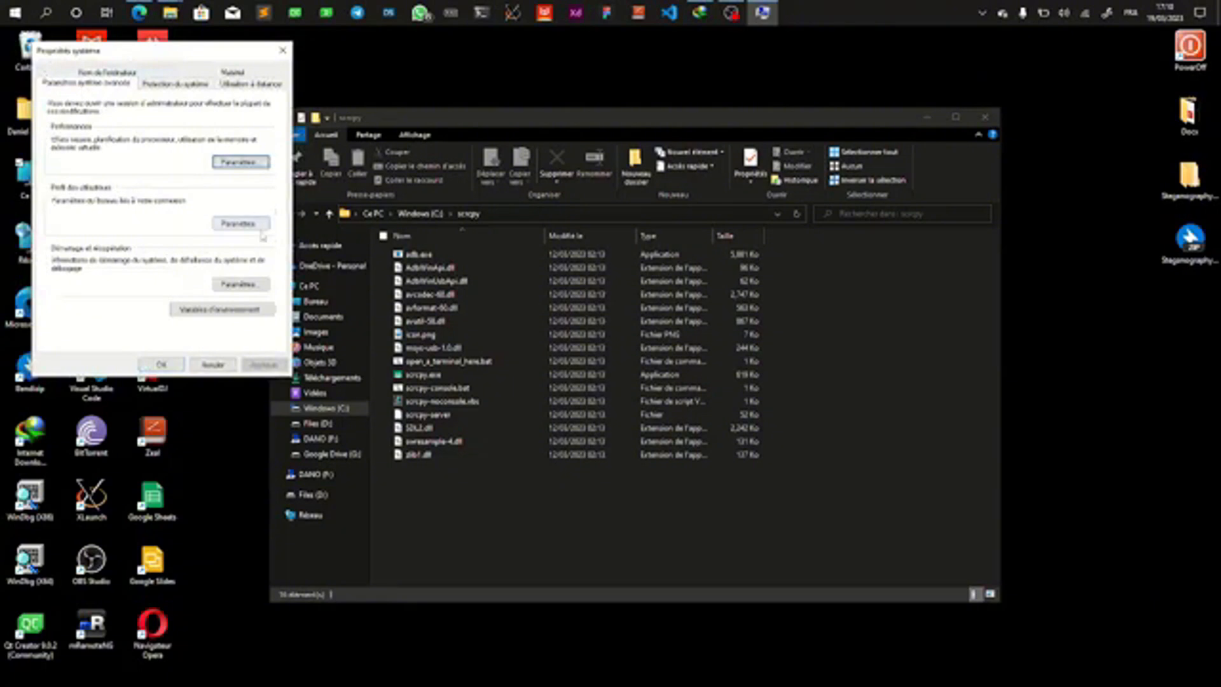
pyautogui.click(245, 312)
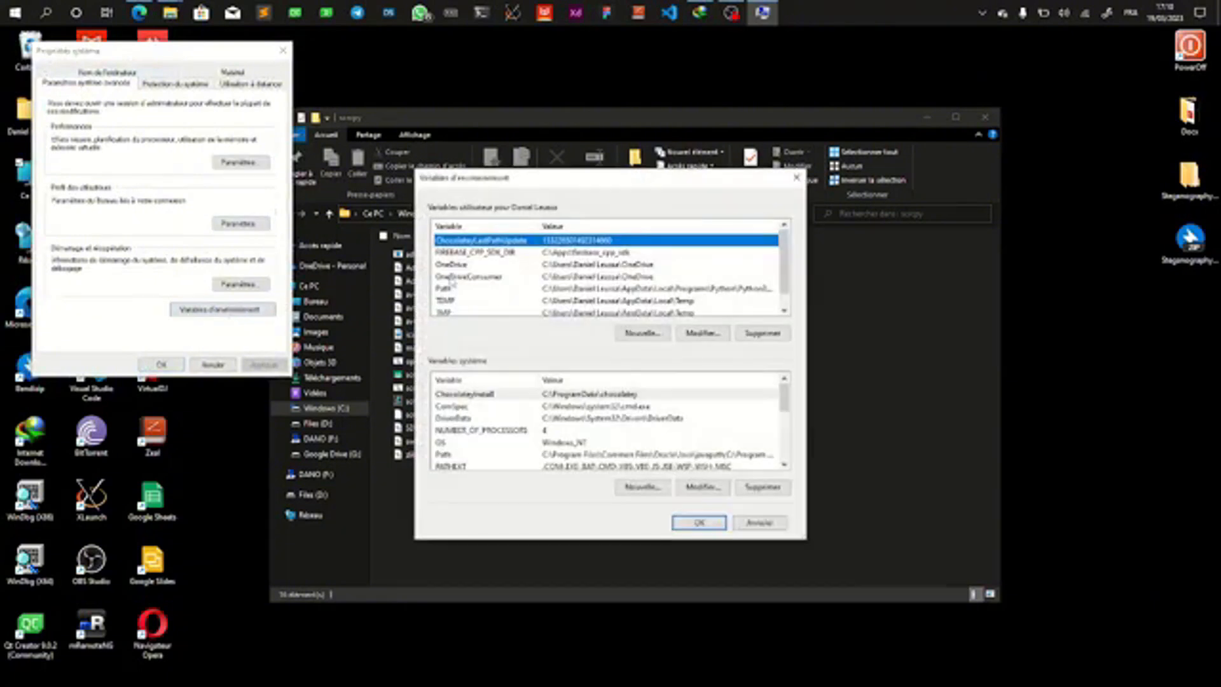
# Step: Add the copied folder path C:\scrcpy as a new entry in the user Path variable and save the environment variables
pyautogui.doubleClick(448, 288)
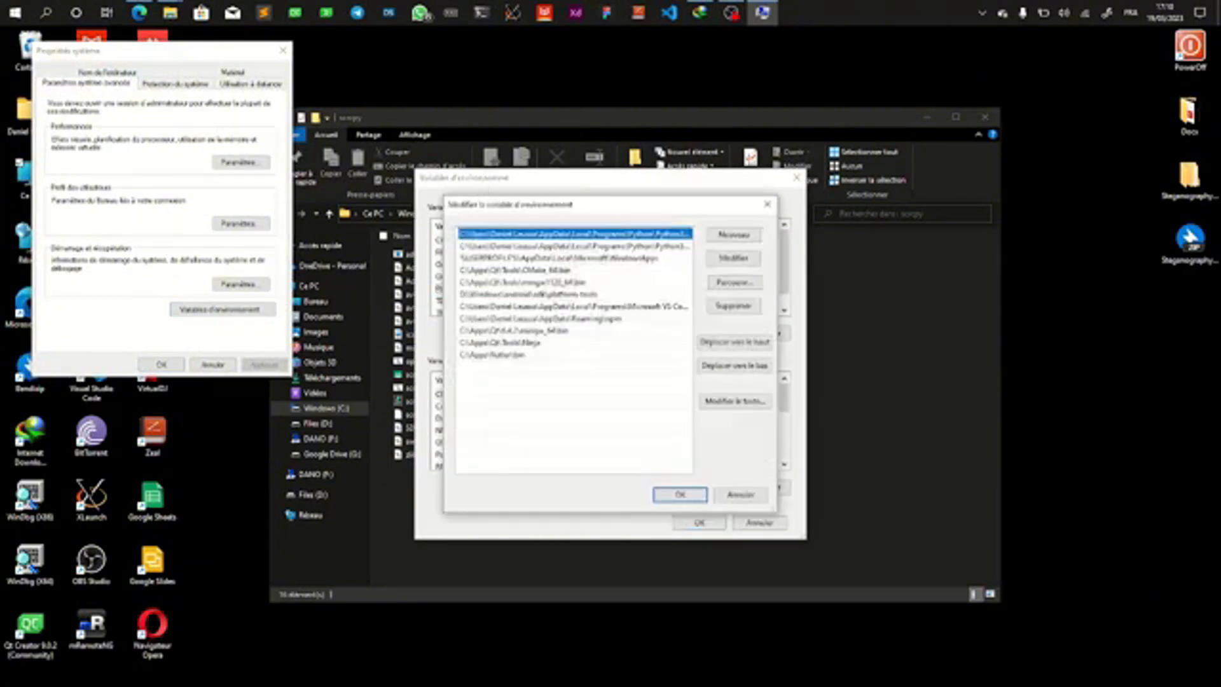
pyautogui.click(730, 130)
pyautogui.click(775, 215)
pyautogui.hotkey('ctrl', 'c')
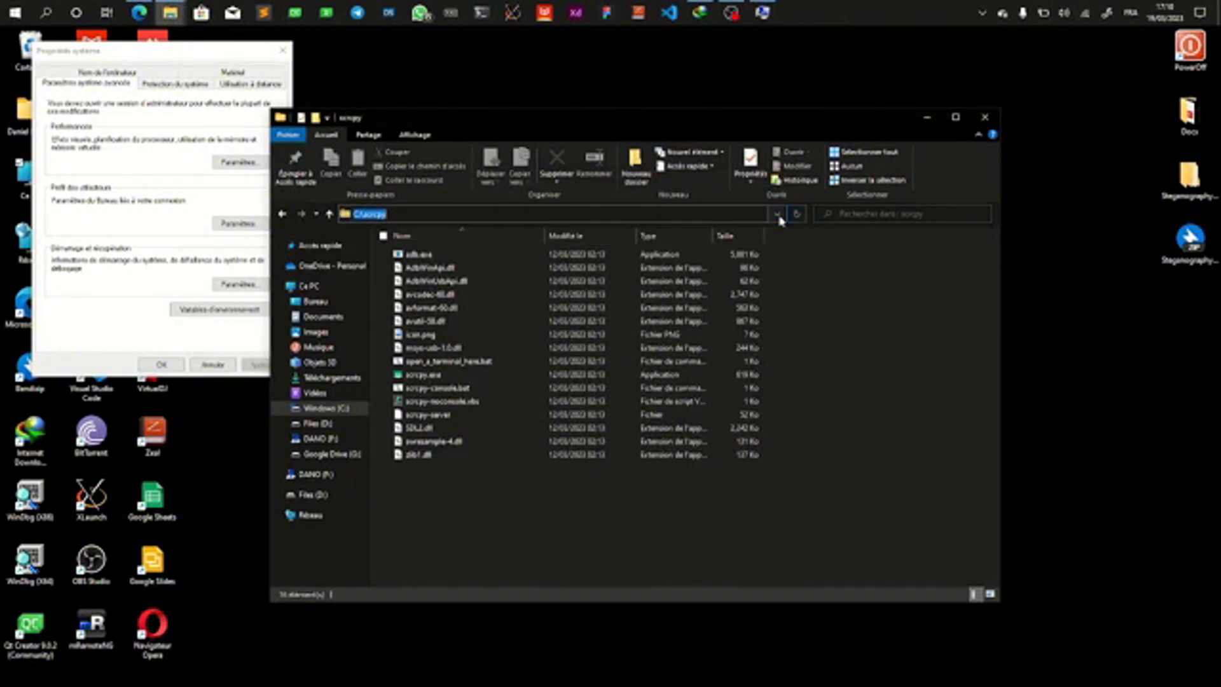
pyautogui.click(926, 117)
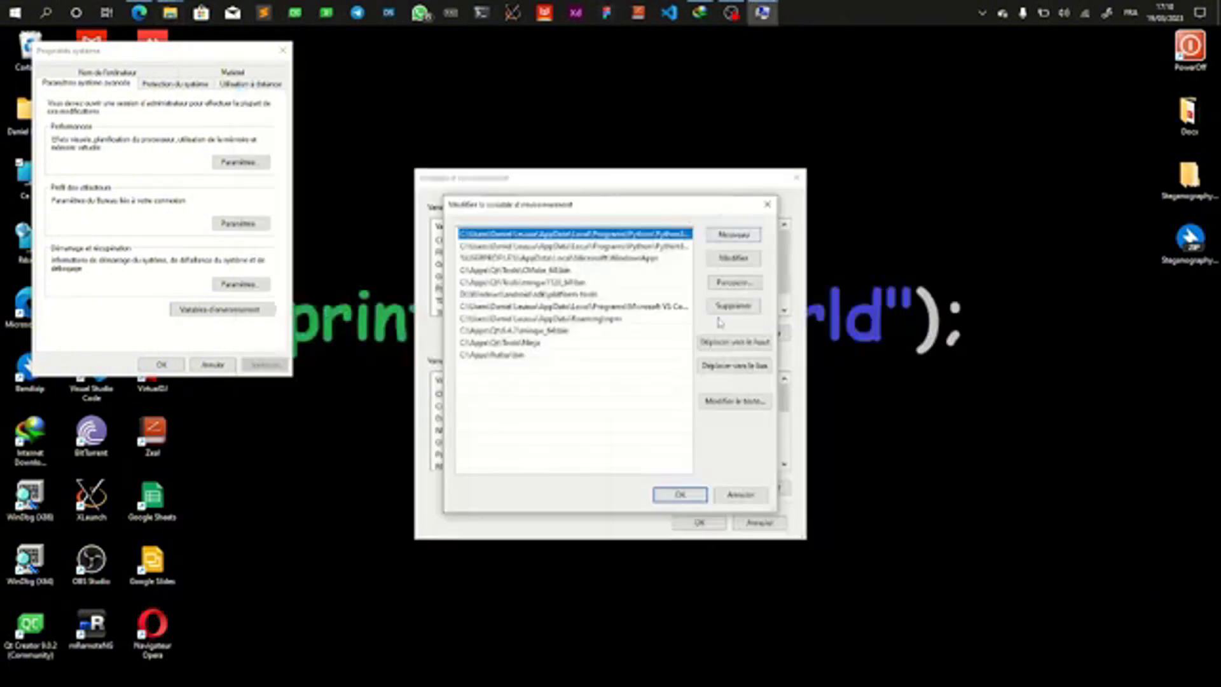
pyautogui.click(728, 240)
pyautogui.hotkey('ctrl', 'v')
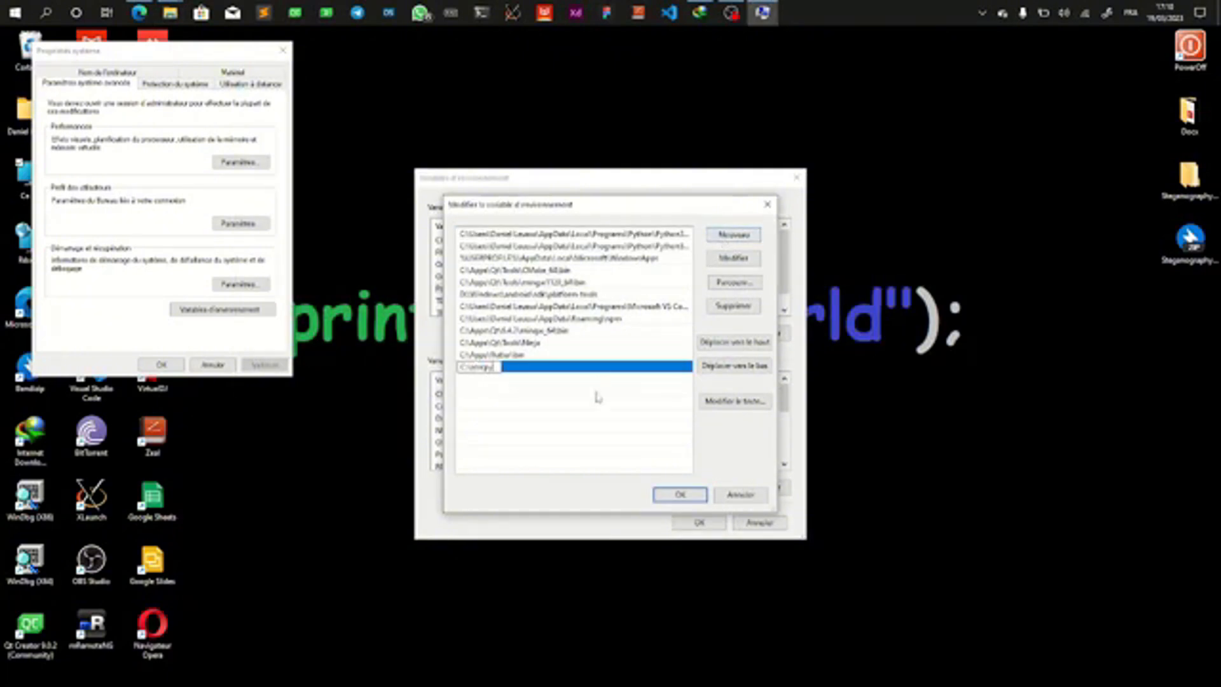
pyautogui.click(673, 496)
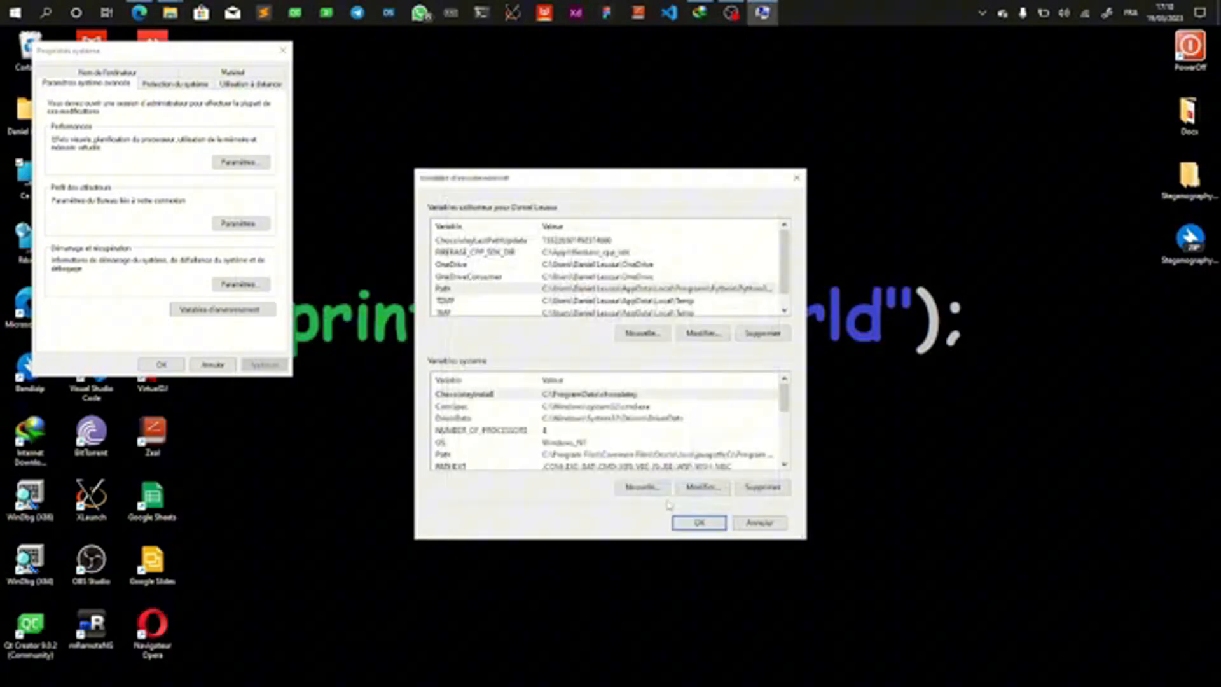
pyautogui.click(699, 522)
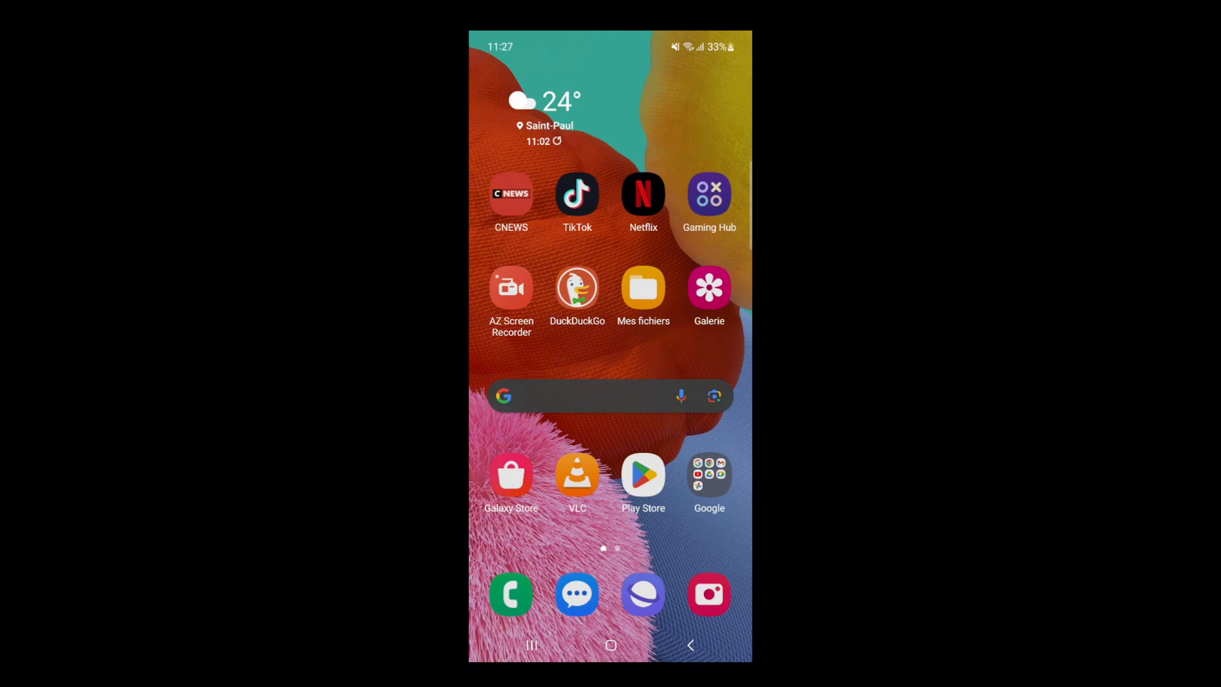
# Step: Open the Android phone's settings and bring up the software information from the About phone page
pyautogui.moveTo(610, 38); pyautogui.dragTo(610, 330)
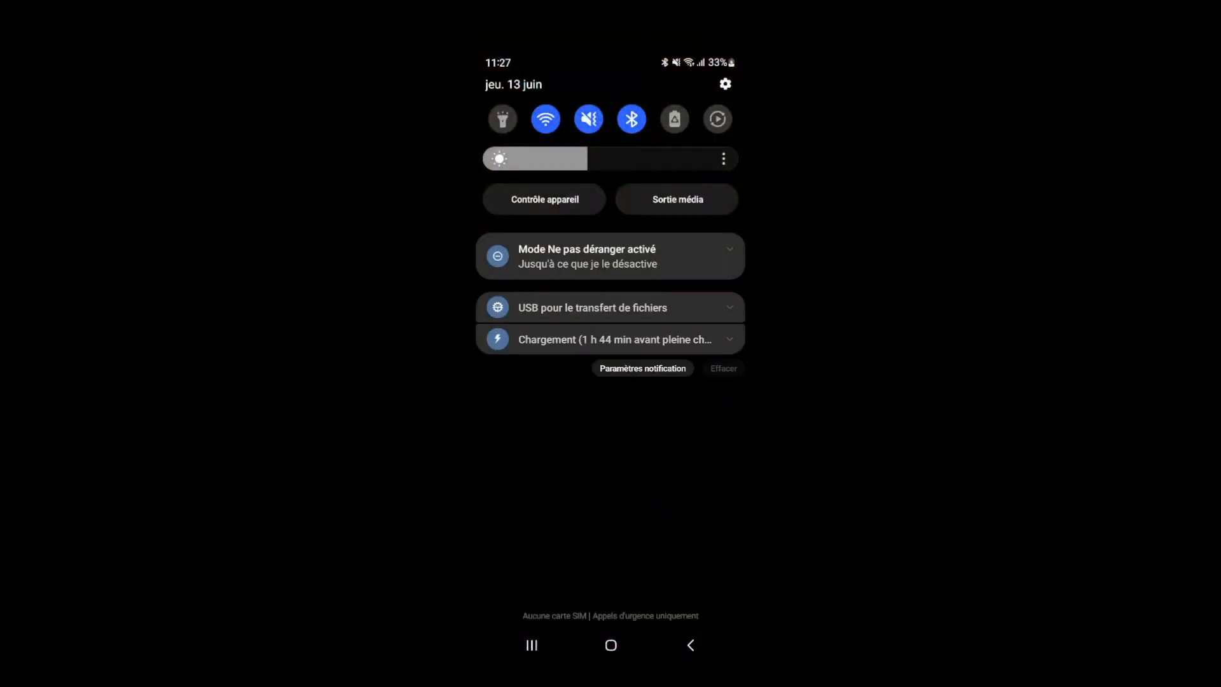
pyautogui.click(725, 83)
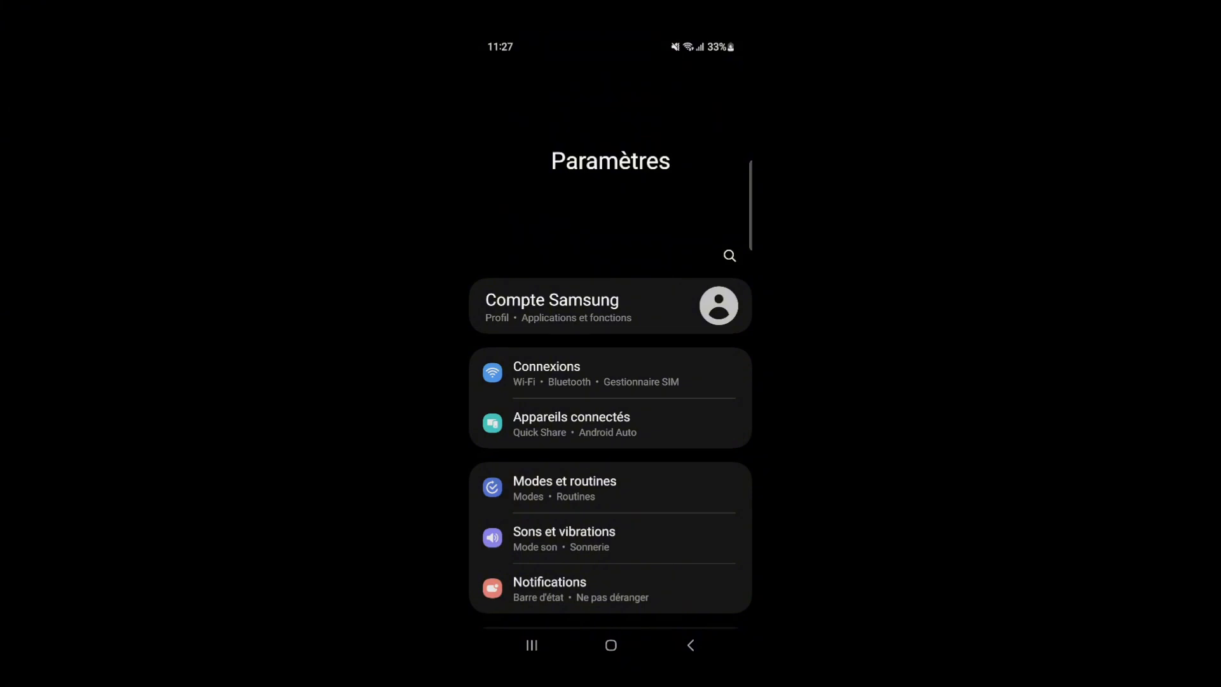
pyautogui.scroll(-15, 611, 381)
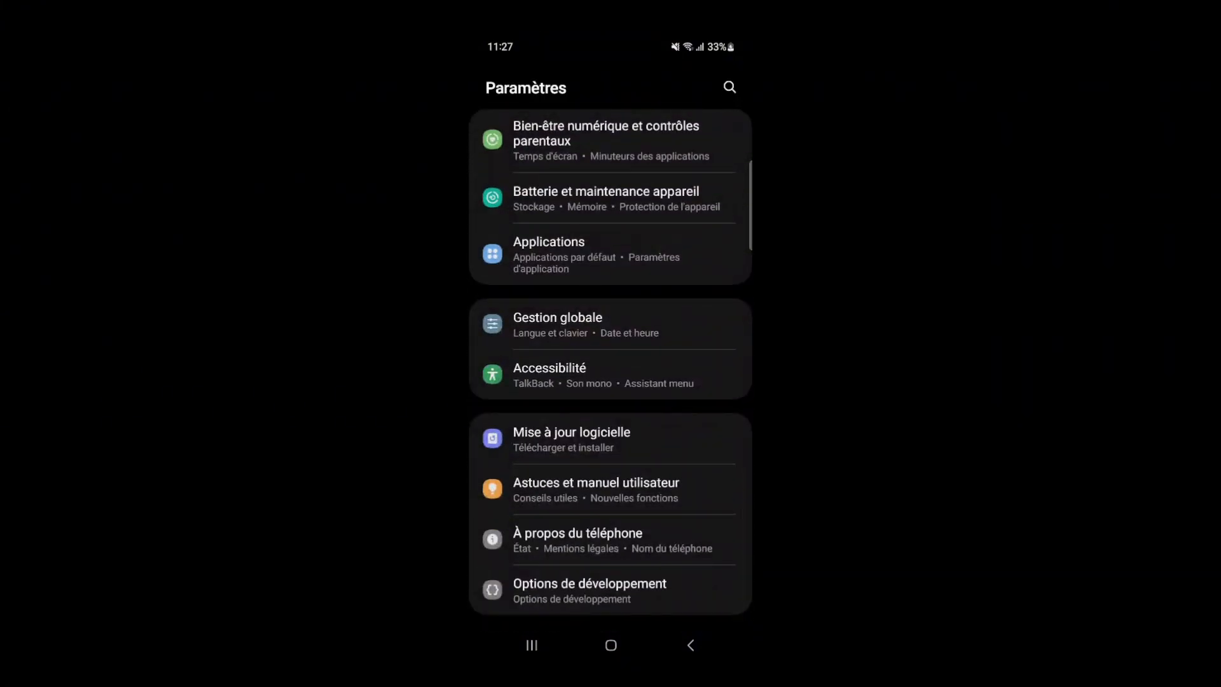
pyautogui.click(578, 539)
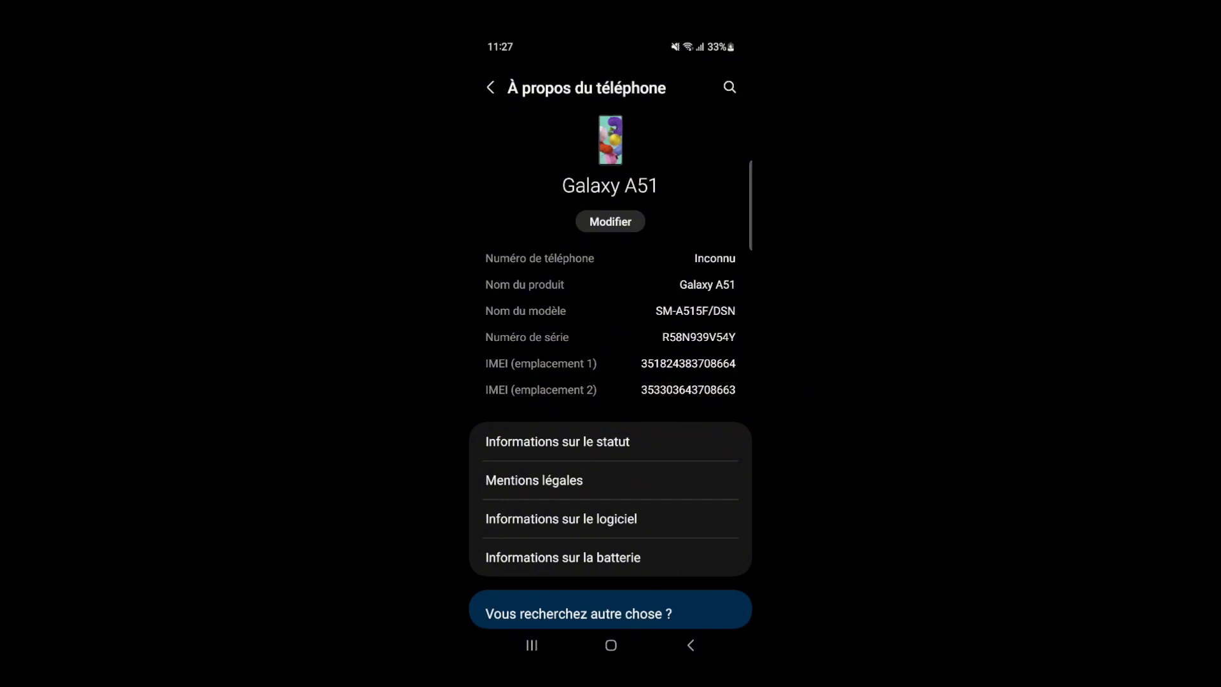
pyautogui.click(561, 519)
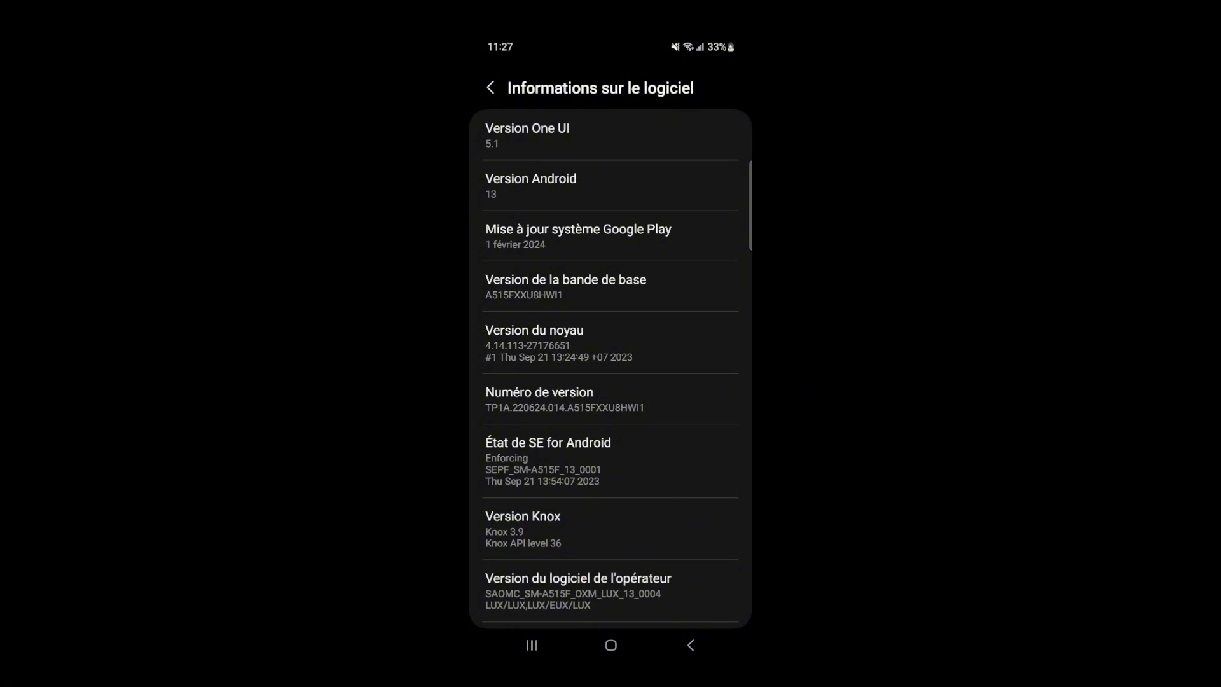
# Step: Activate developer mode on the phone by selecting the build number (Numéro de version) repeatedly
pyautogui.scroll(-2, 610, 369)
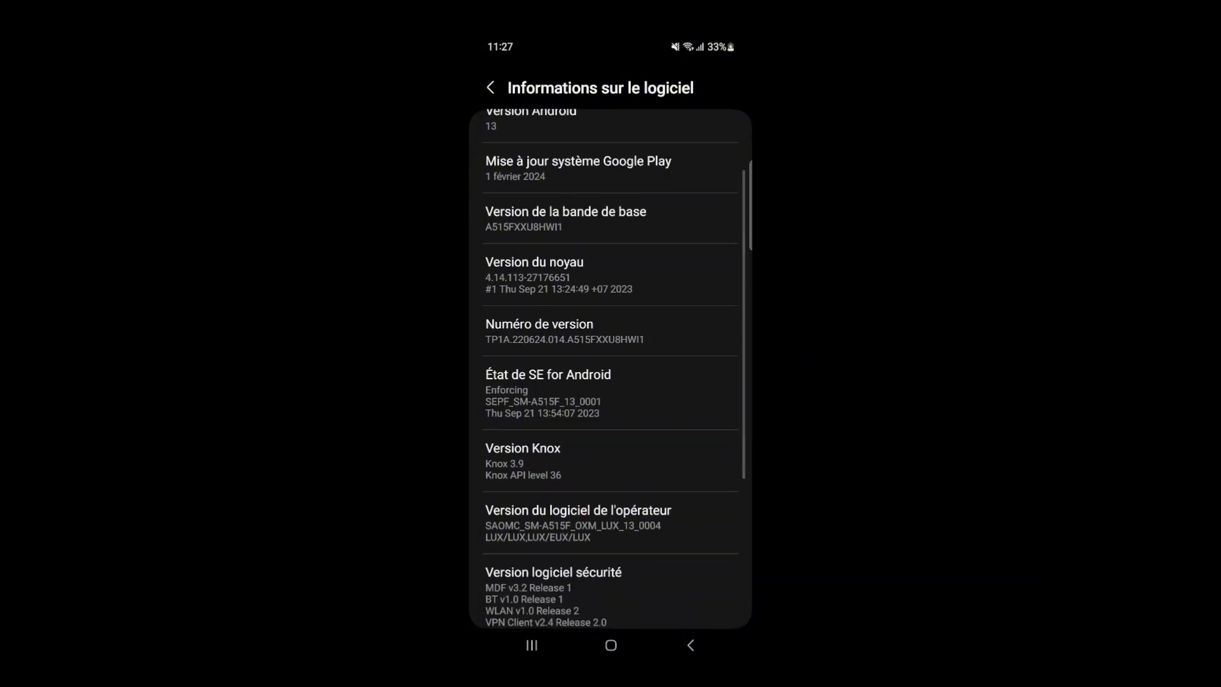
pyautogui.click(565, 331)
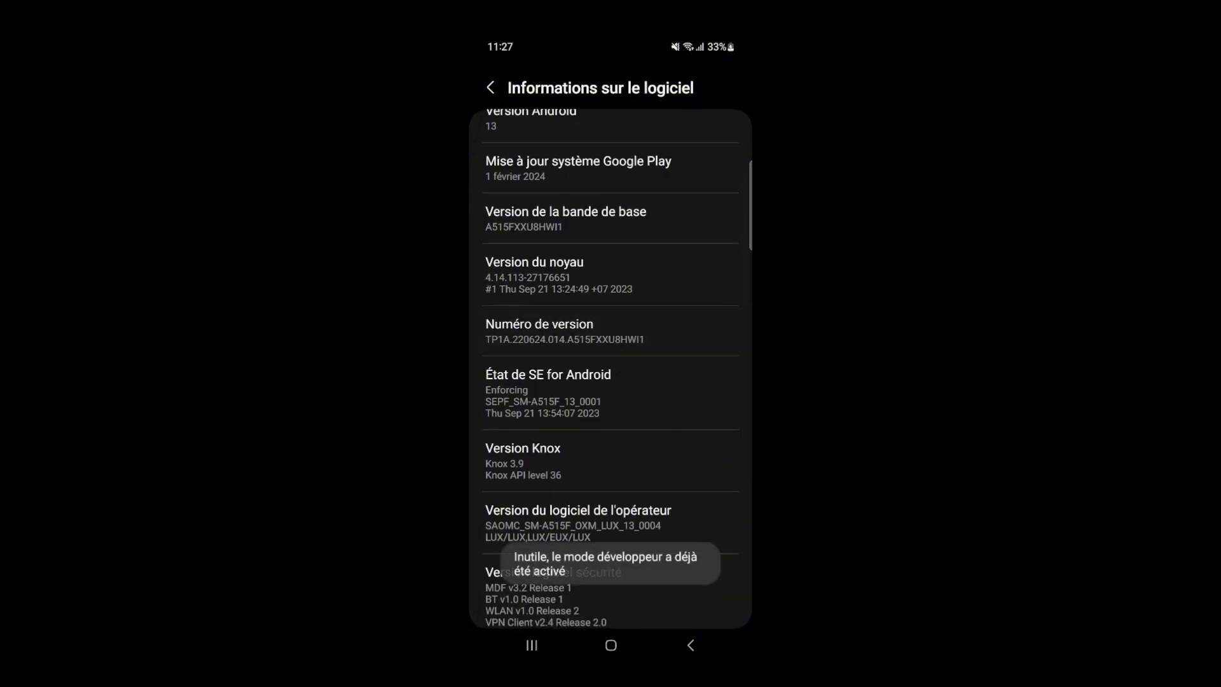
pyautogui.click(565, 330)
pyautogui.click(636, 330)
pyautogui.click(635, 331)
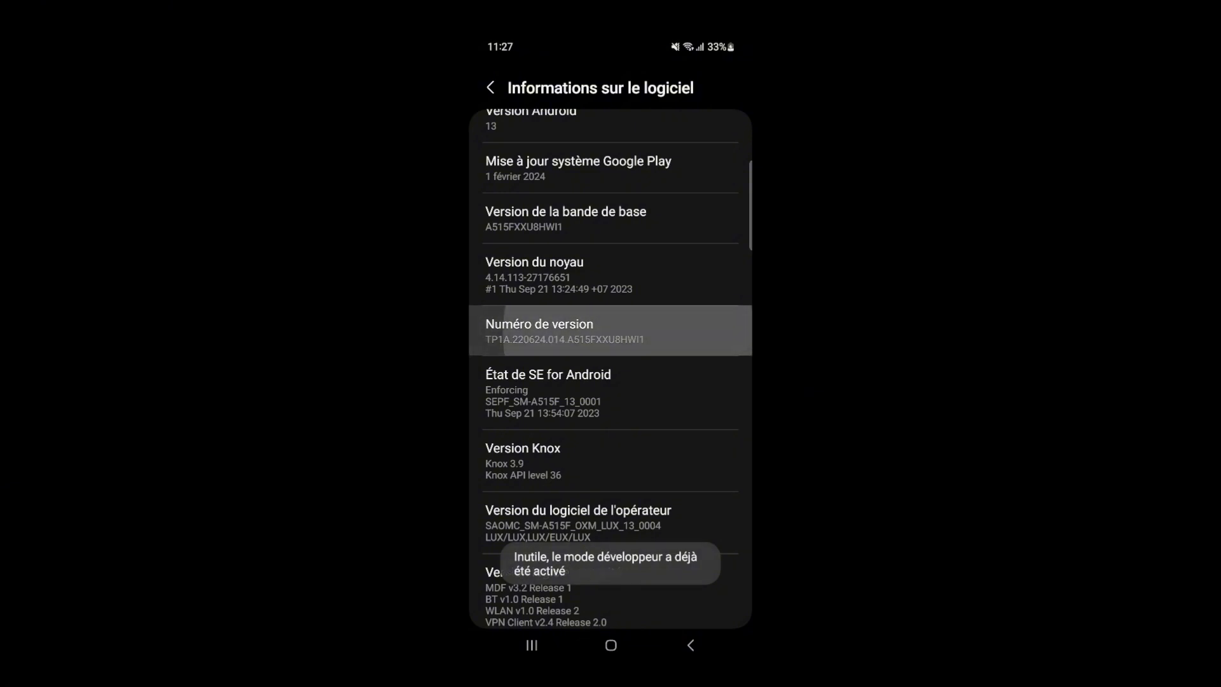
pyautogui.scroll(-1, 636, 337)
pyautogui.click(635, 346)
pyautogui.scroll(1, 610, 369)
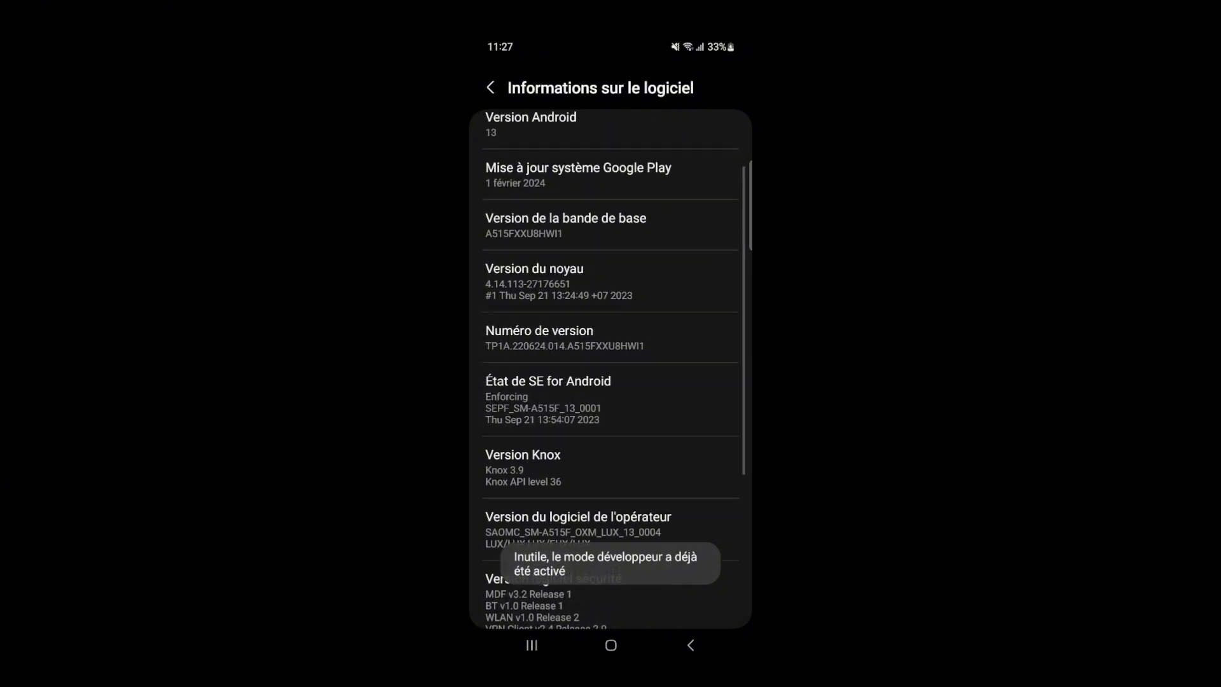
pyautogui.click(610, 337)
pyautogui.click(635, 337)
pyautogui.click(636, 337)
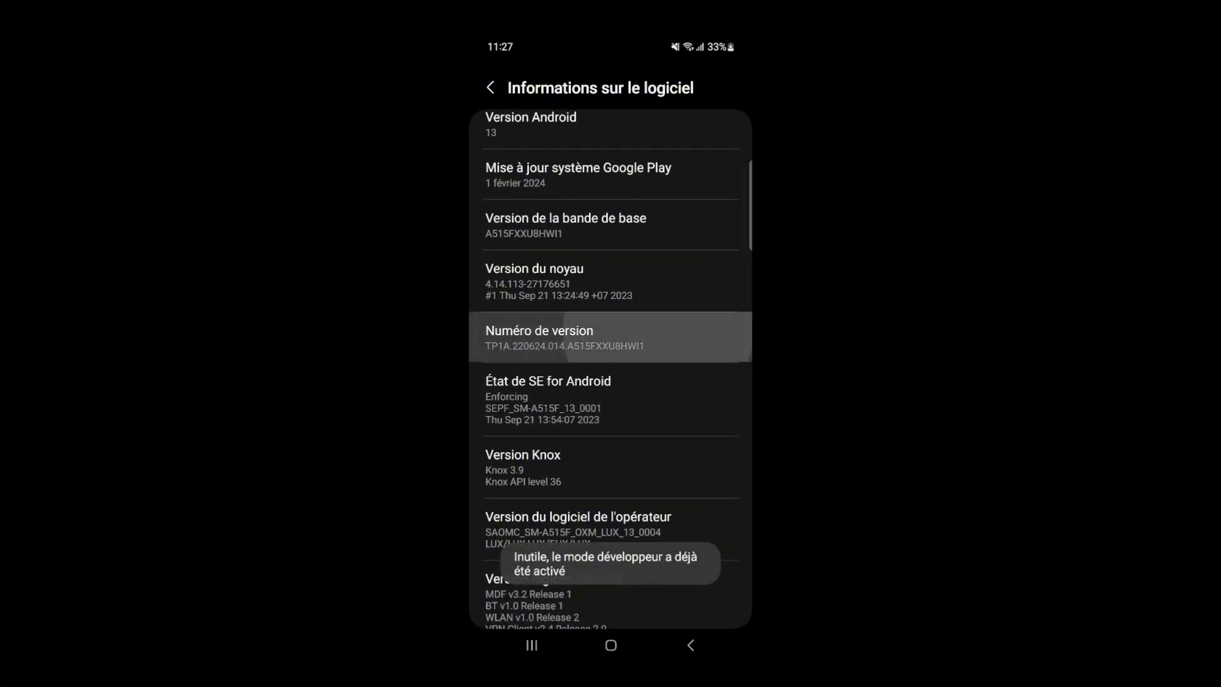
pyautogui.click(636, 337)
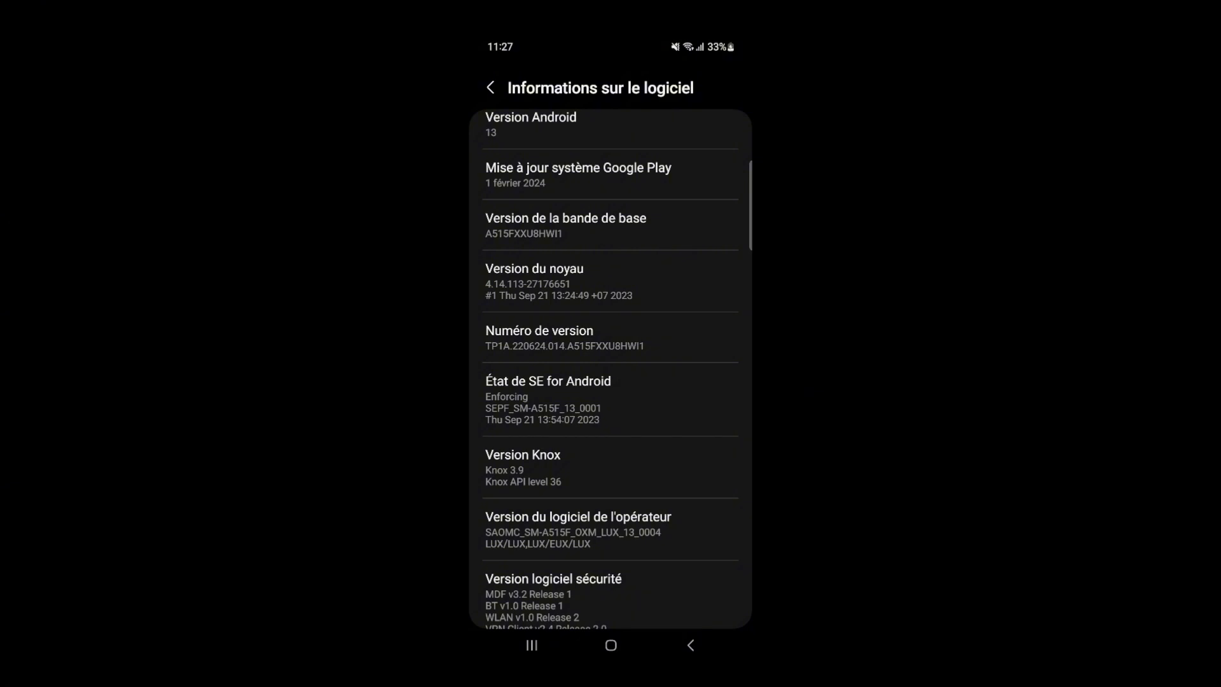
# Step: Return to the phone's main settings list and open the developer options (Options de développement)
pyautogui.click(490, 87)
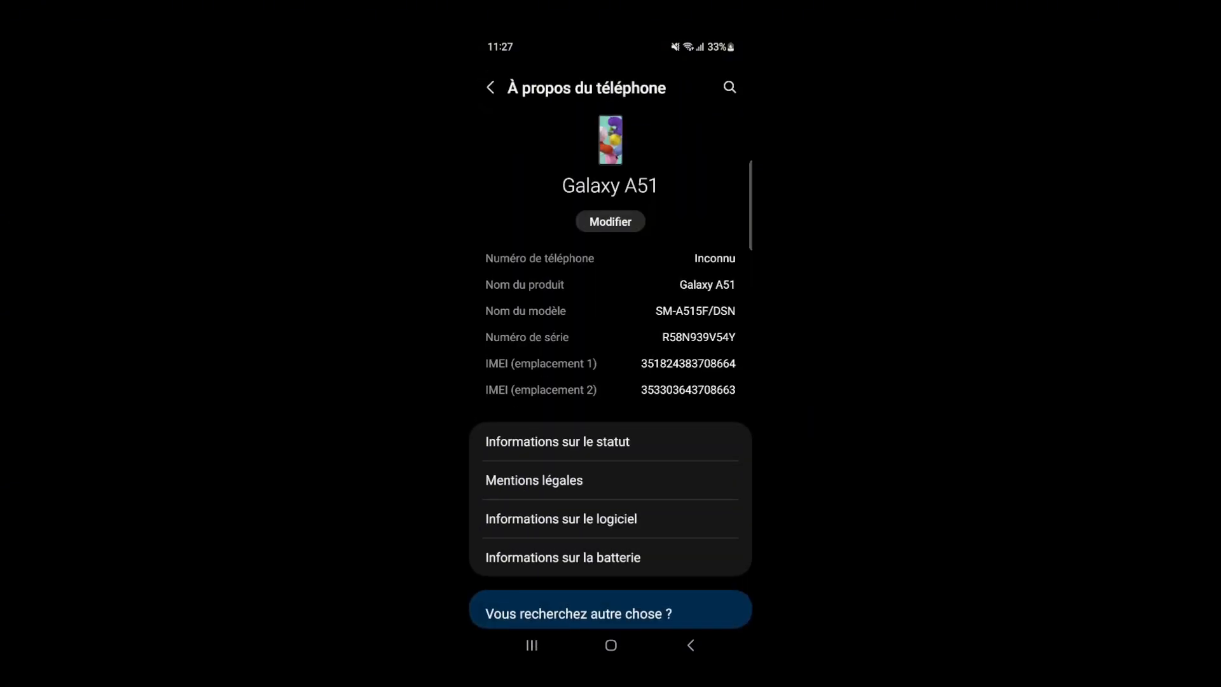
pyautogui.scroll(-3, 610, 364)
pyautogui.scroll(5, 610, 381)
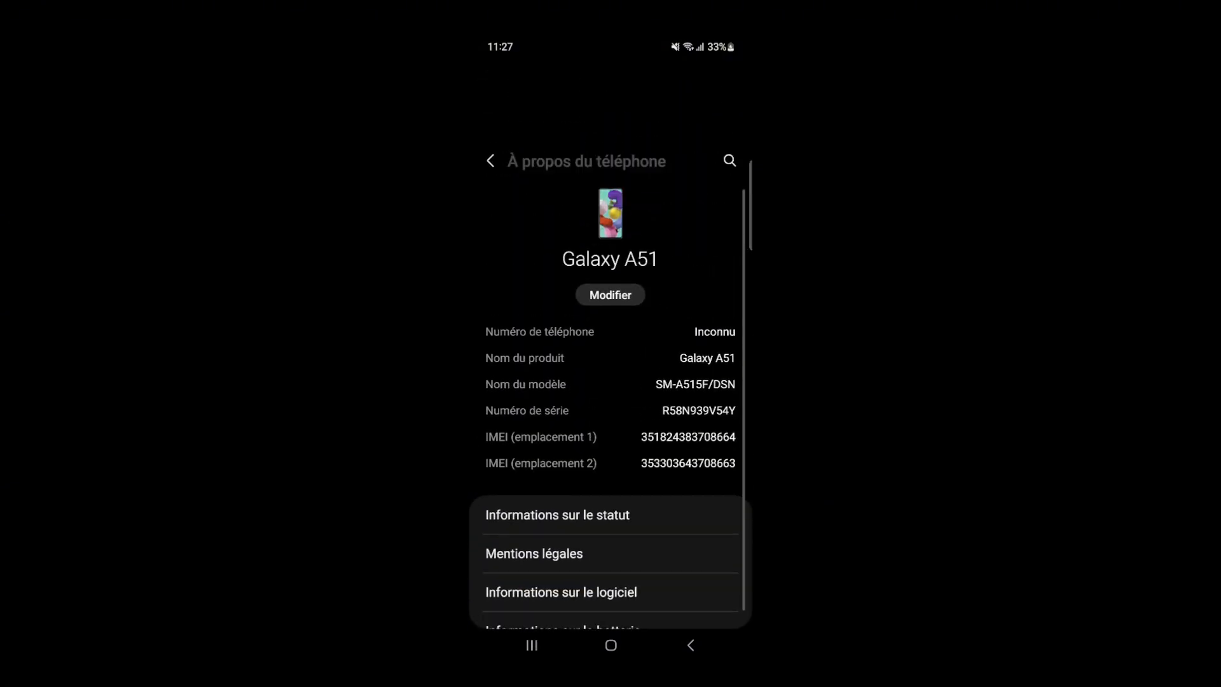
pyautogui.scroll(-5, 610, 381)
pyautogui.click(490, 88)
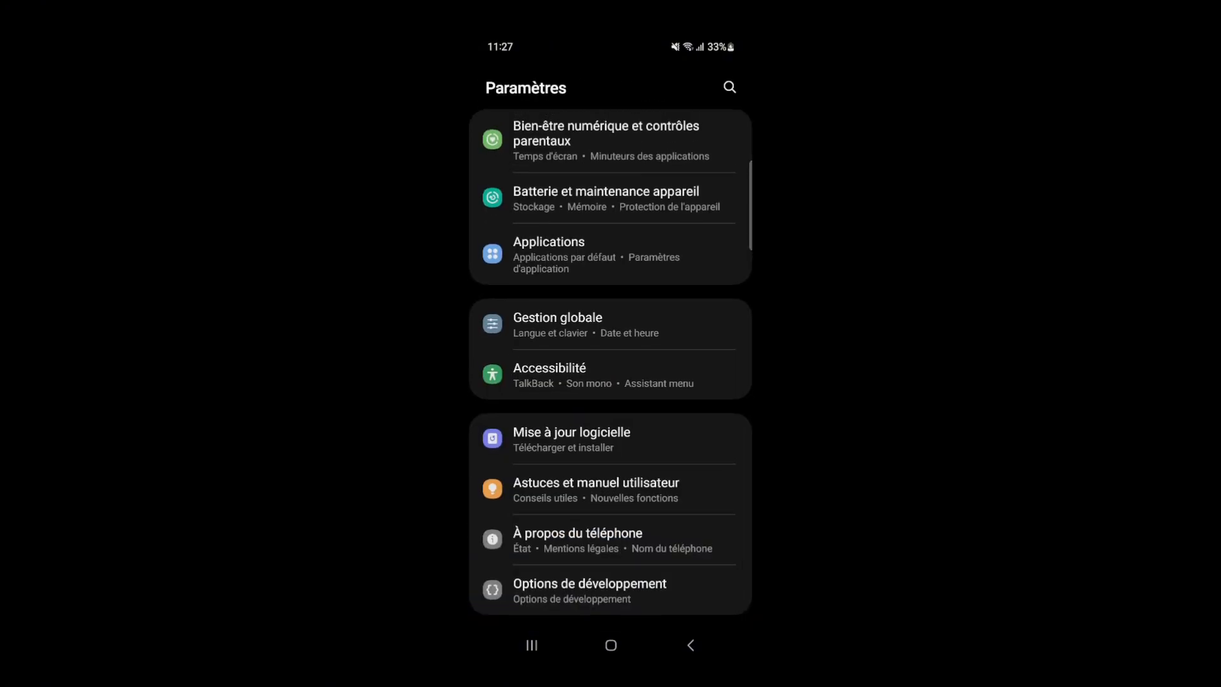
pyautogui.click(611, 590)
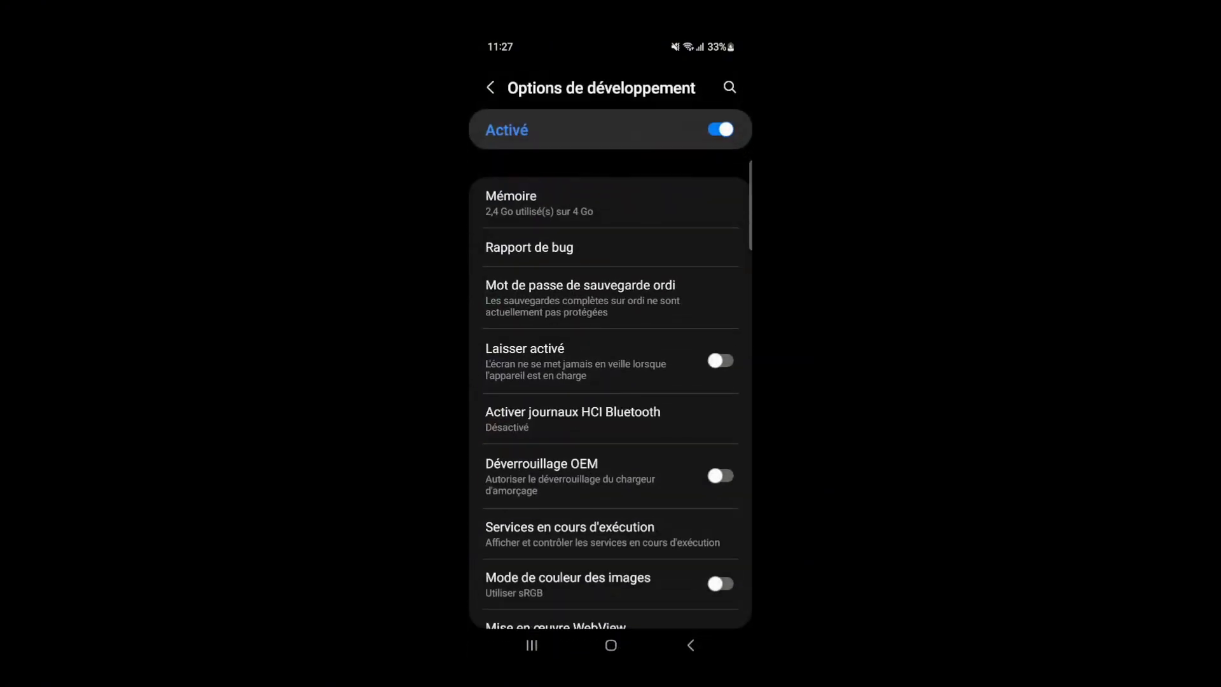
# Step: Check the USB debugging (Débogage USB) setting in the developer options and return to the home screen
pyautogui.scroll(-5, 610, 396)
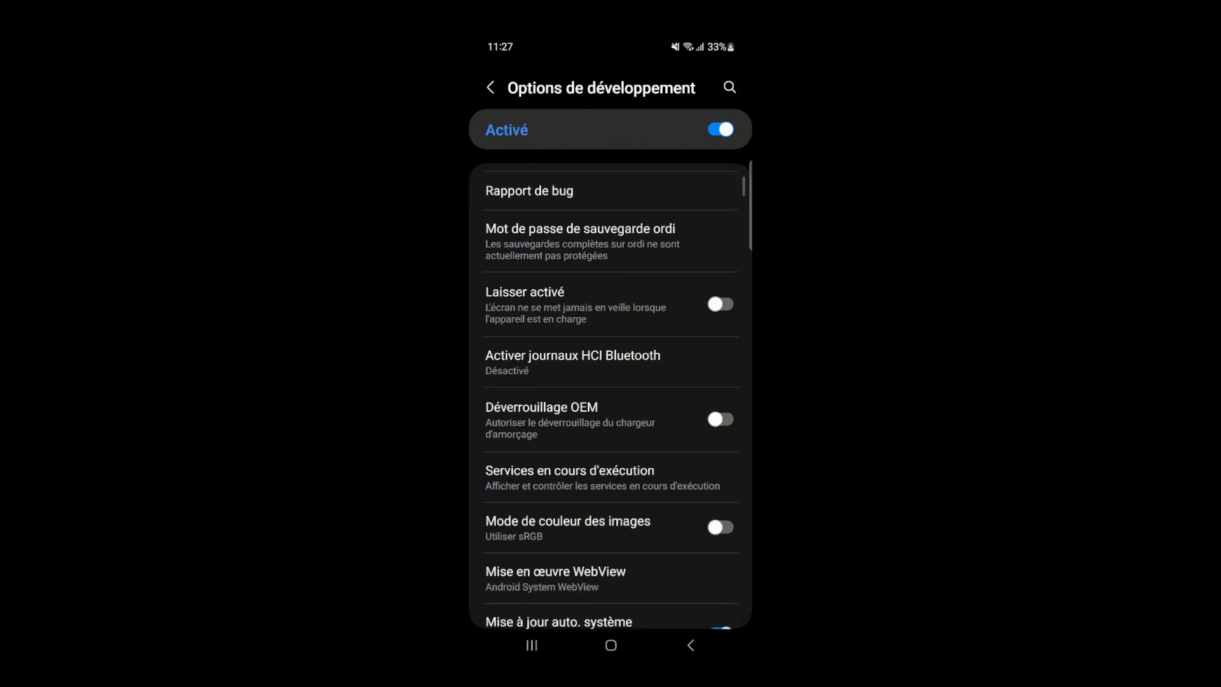
pyautogui.scroll(-5, 610, 395)
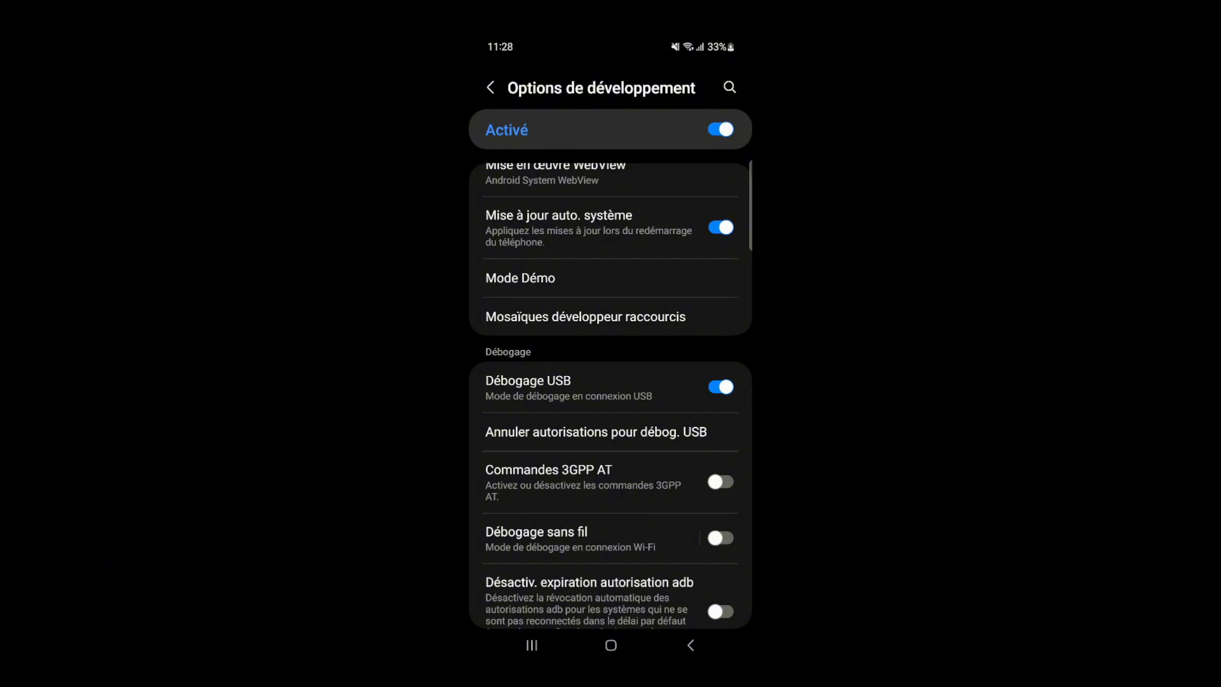
pyautogui.scroll(-3, 610, 394)
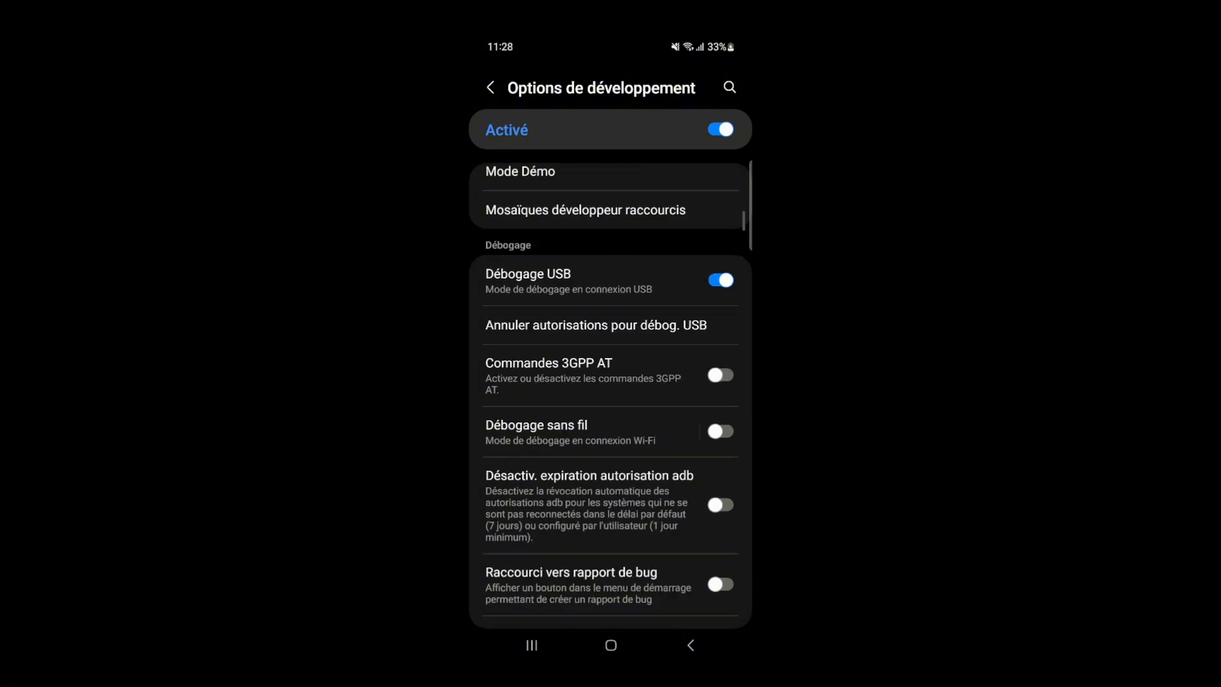
pyautogui.click(610, 645)
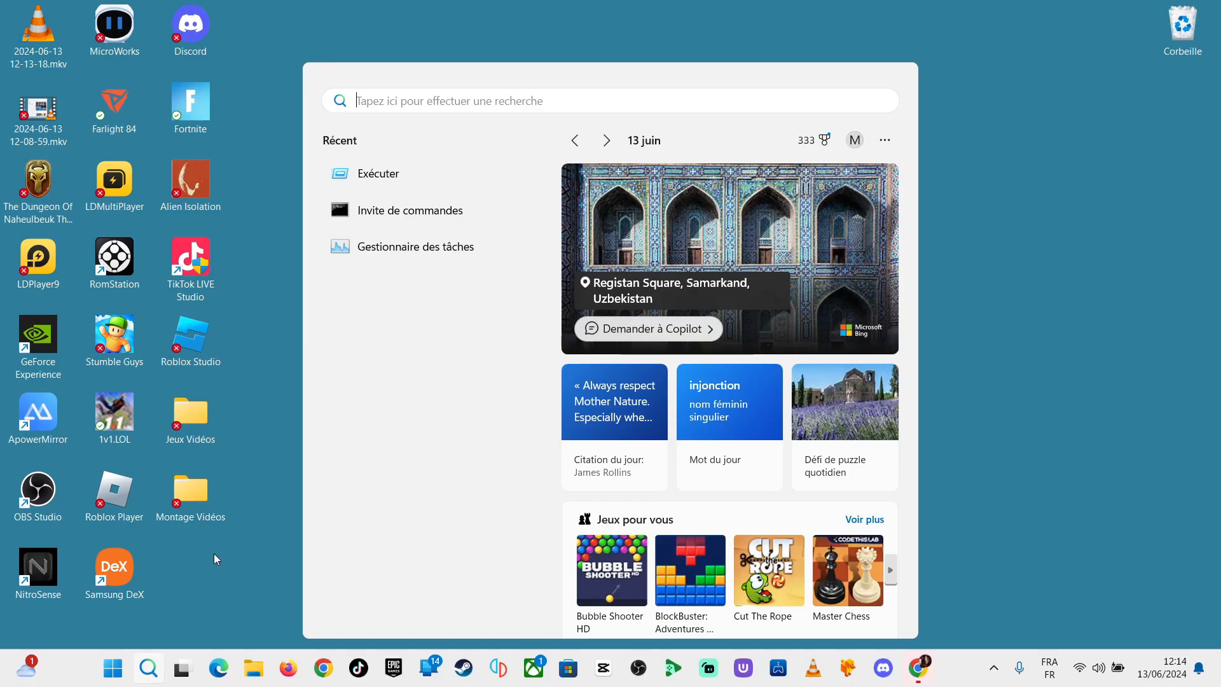
# Step: Switch to the Windows Command Prompt and start the ADB server with adb start-server
pyautogui.click(407, 210)
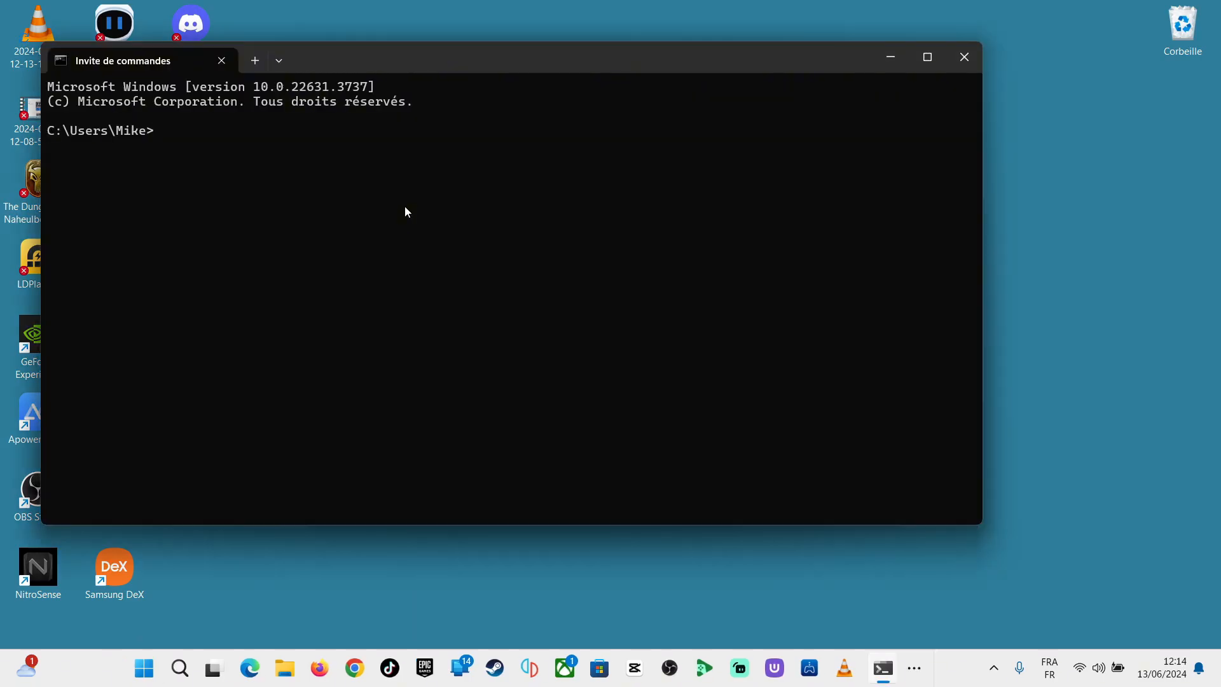
pyautogui.write('adg')
pyautogui.press('BackSpace')
pyautogui.write('b start-server')
pyautogui.press('Return')
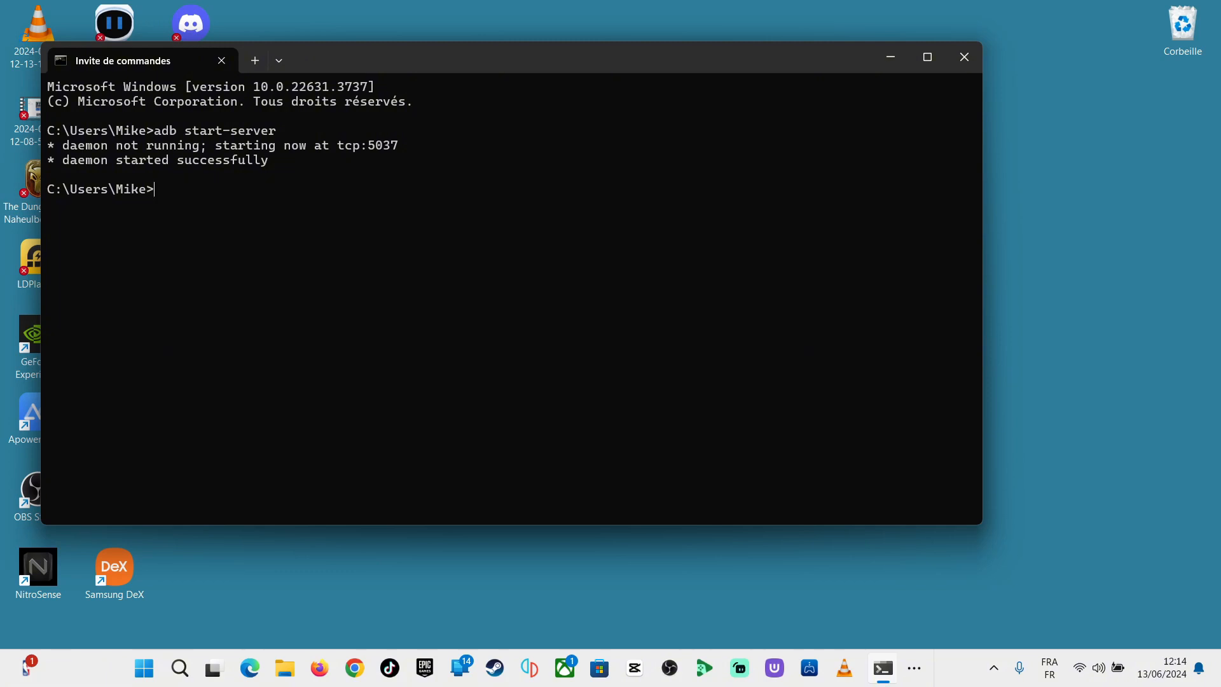
# Step: Run scrcpy from the Command Prompt to mirror the USB-connected phone
pyautogui.write('cp')
pyautogui.press('BackSpace')
pyautogui.write('rcpy')
pyautogui.press('Return')
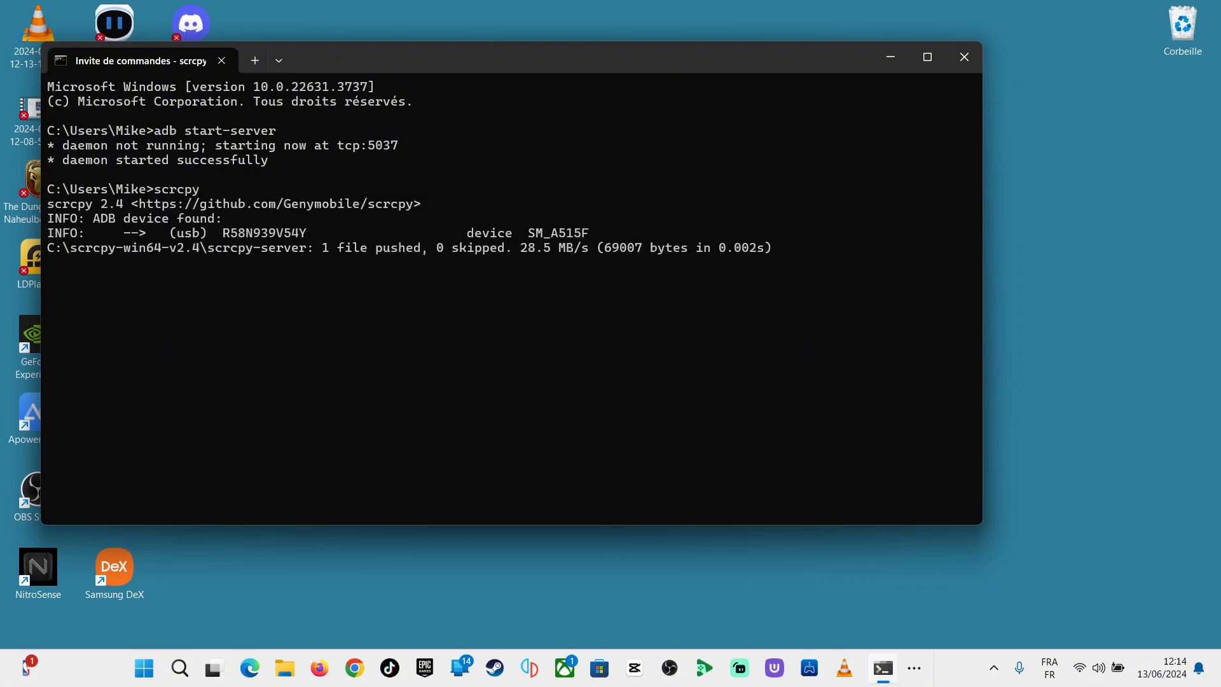